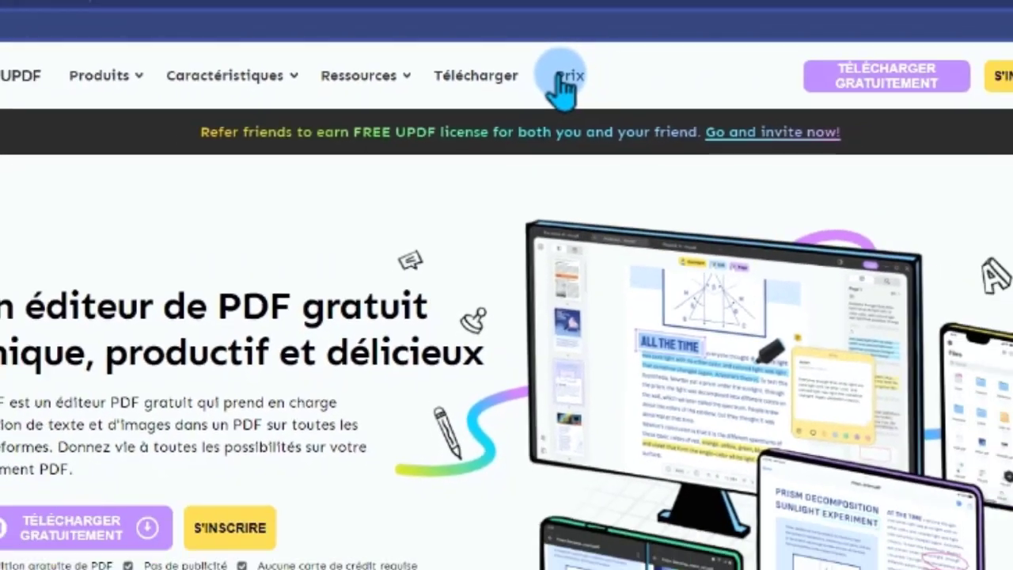
# Step: Open the UPDF pricing page and examine the free plan's saving and conversion limits and the perpetual licence offer
pyautogui.click(1007, 111)
pyautogui.scroll(-3, 339, 342)
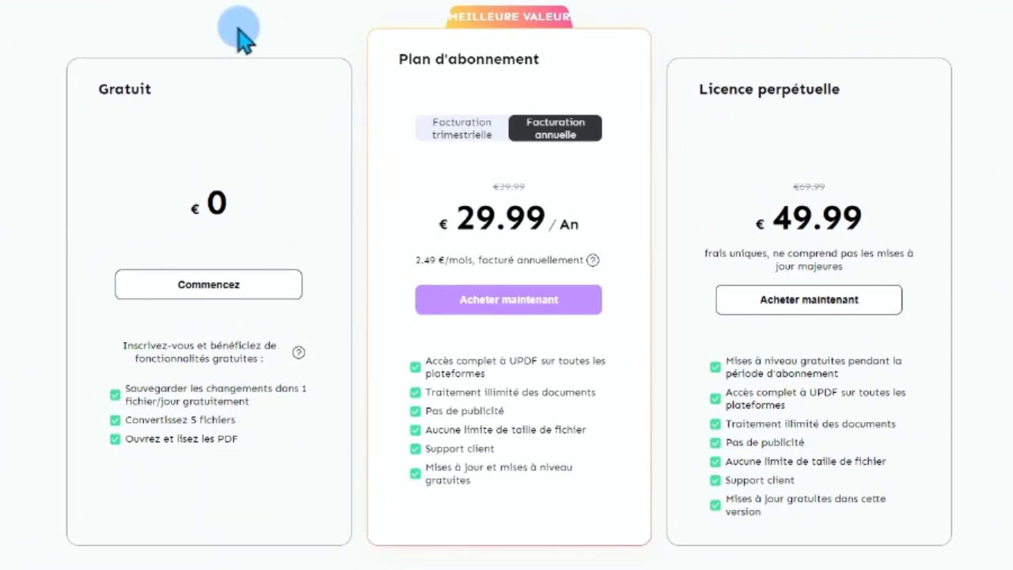
pyautogui.moveTo(128, 390); pyautogui.dragTo(283, 412)
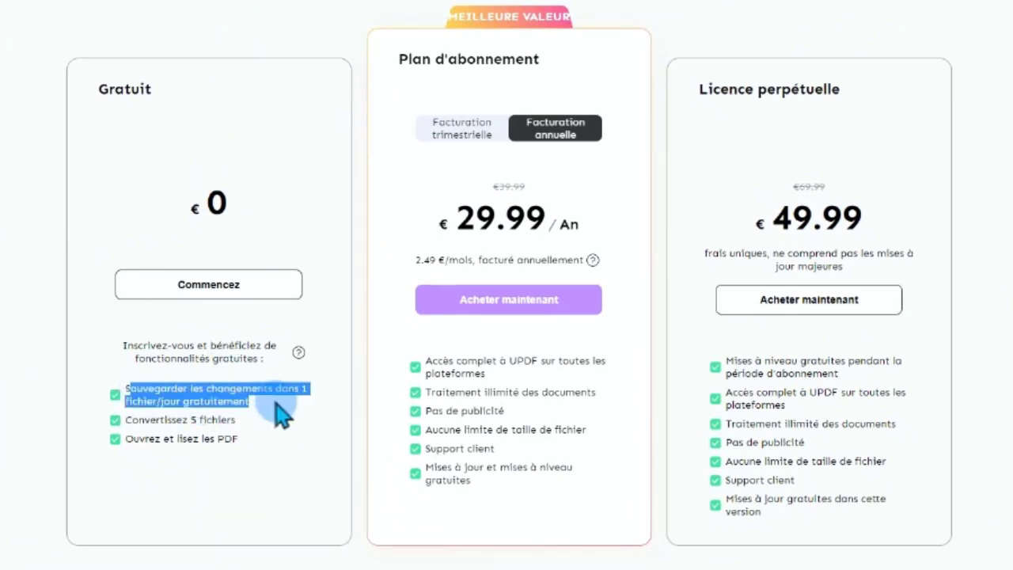
pyautogui.click(296, 486)
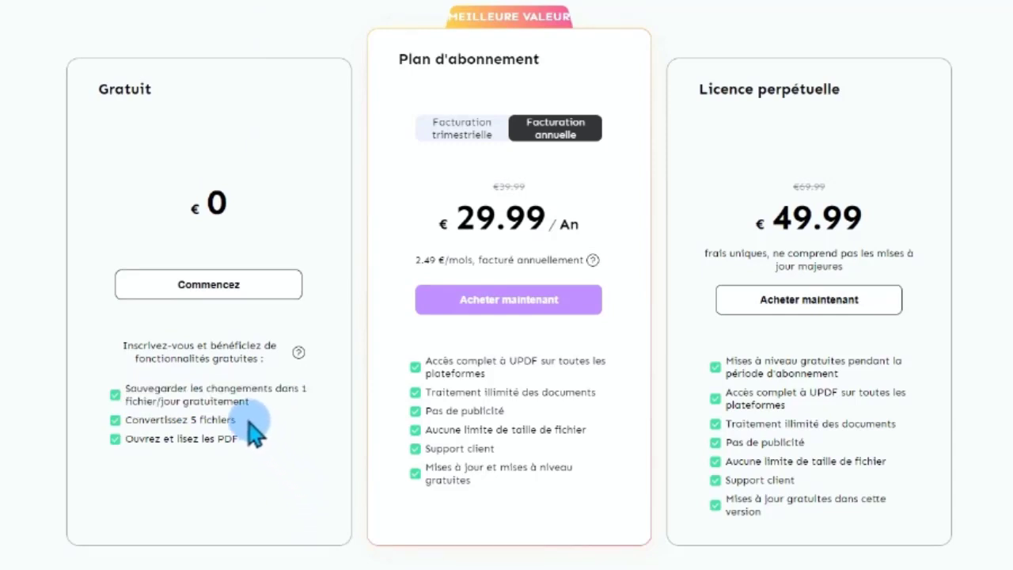
pyautogui.moveTo(237, 421); pyautogui.dragTo(194, 423)
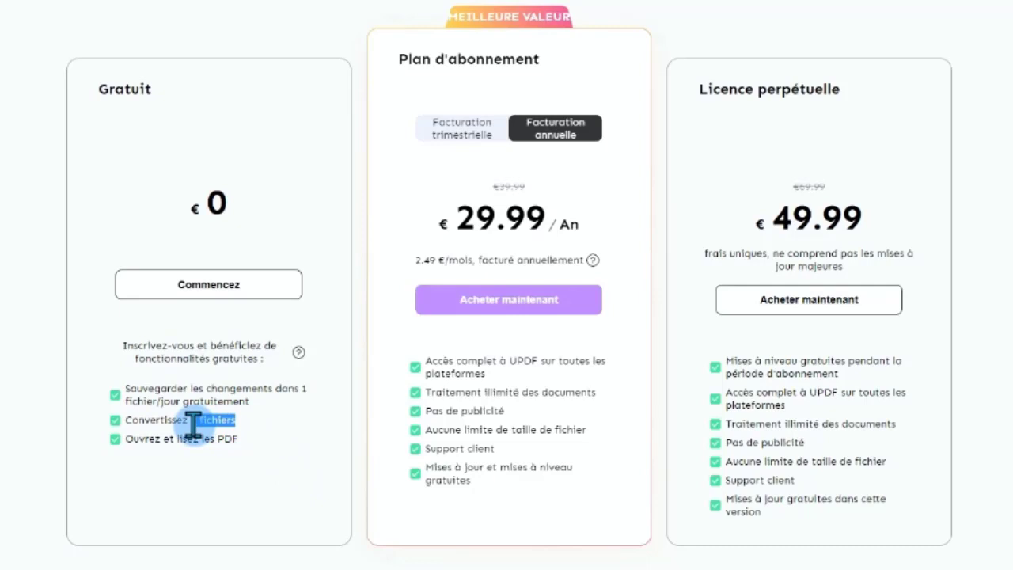
pyautogui.click(248, 467)
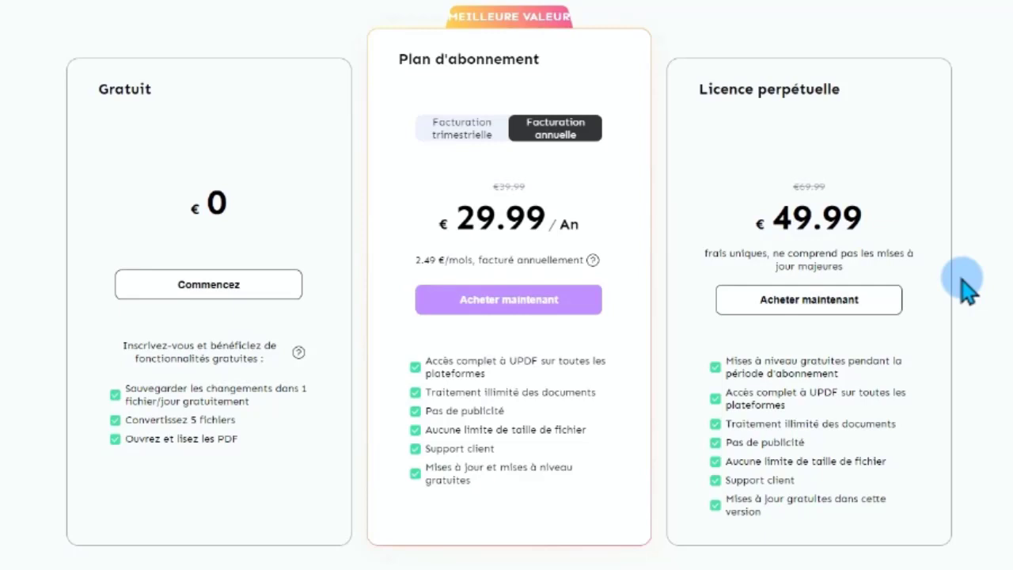
pyautogui.moveTo(700, 89); pyautogui.dragTo(863, 102)
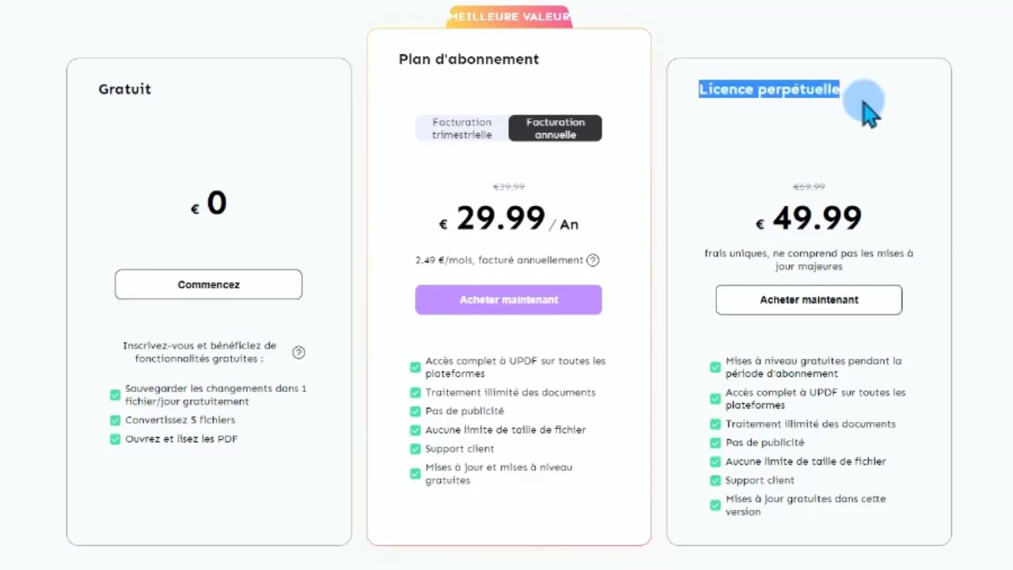
pyautogui.click(885, 135)
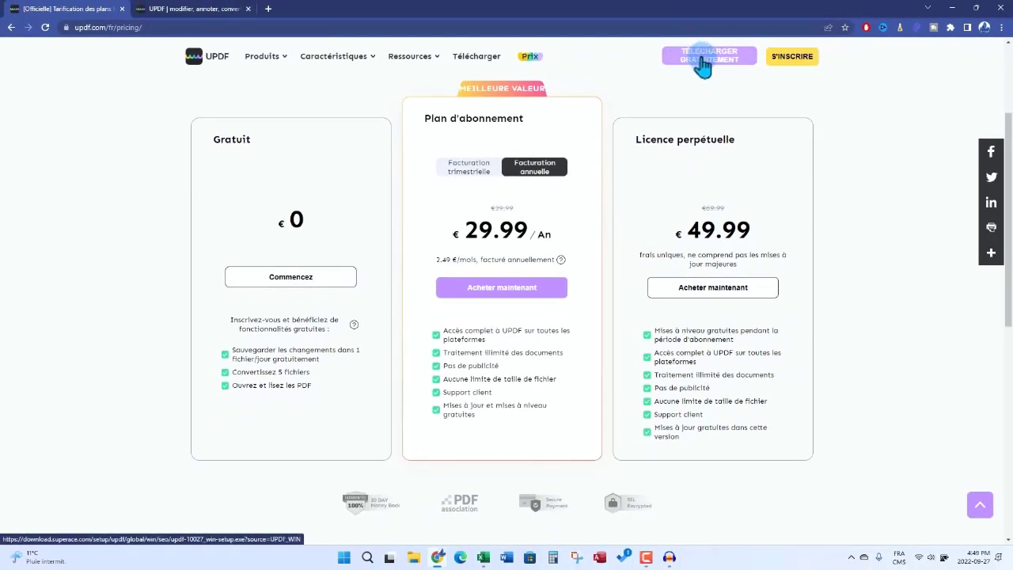
# Step: Download the free UPDF installer and install the program with Français as its language
pyautogui.click(702, 62)
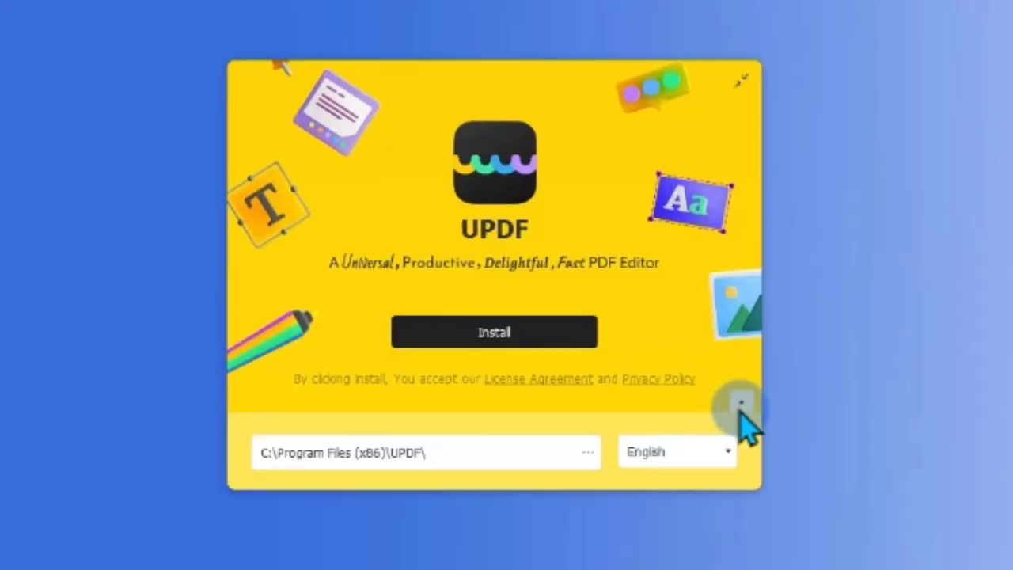
pyautogui.click(727, 451)
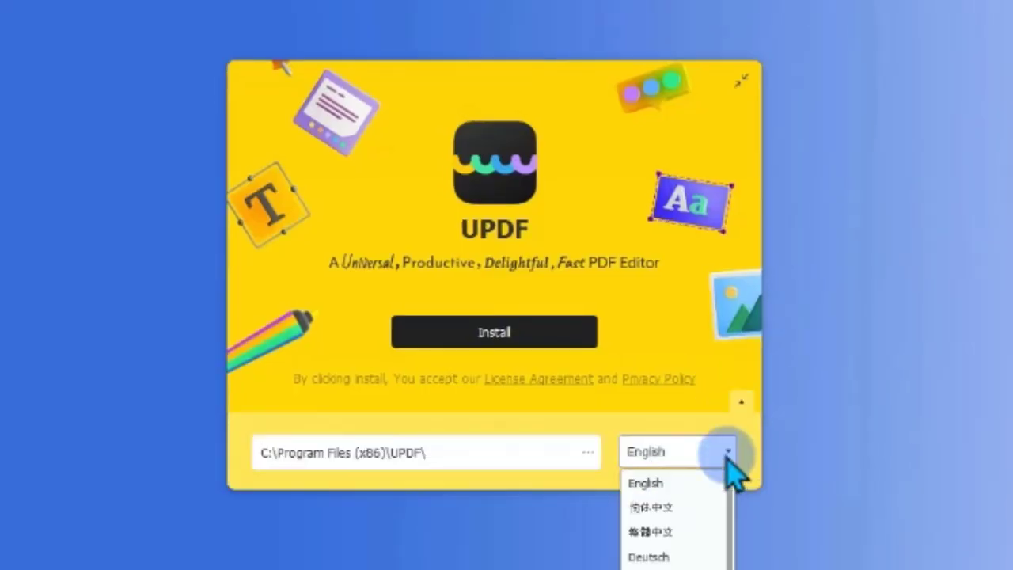
pyautogui.click(677, 563)
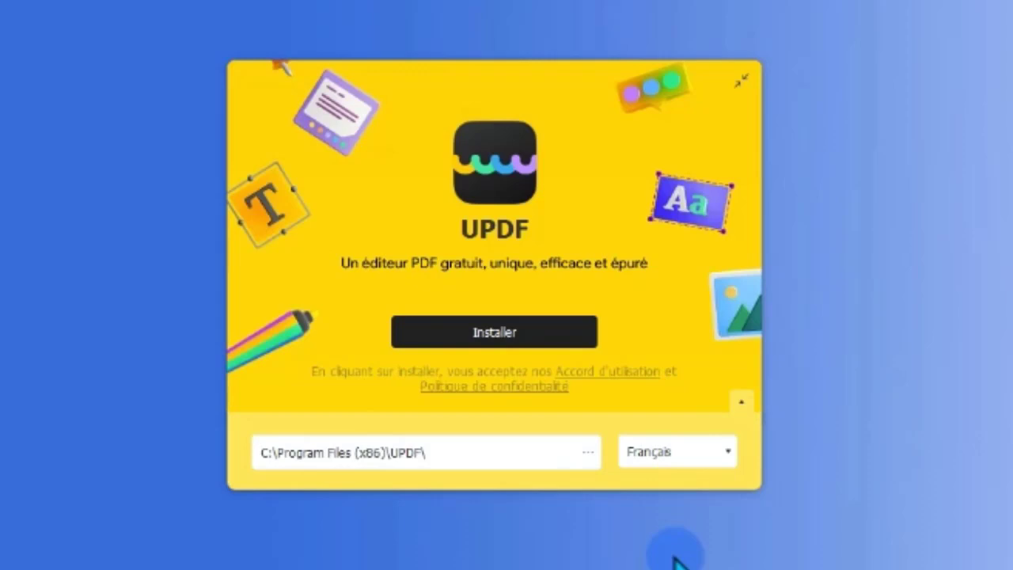
pyautogui.click(482, 336)
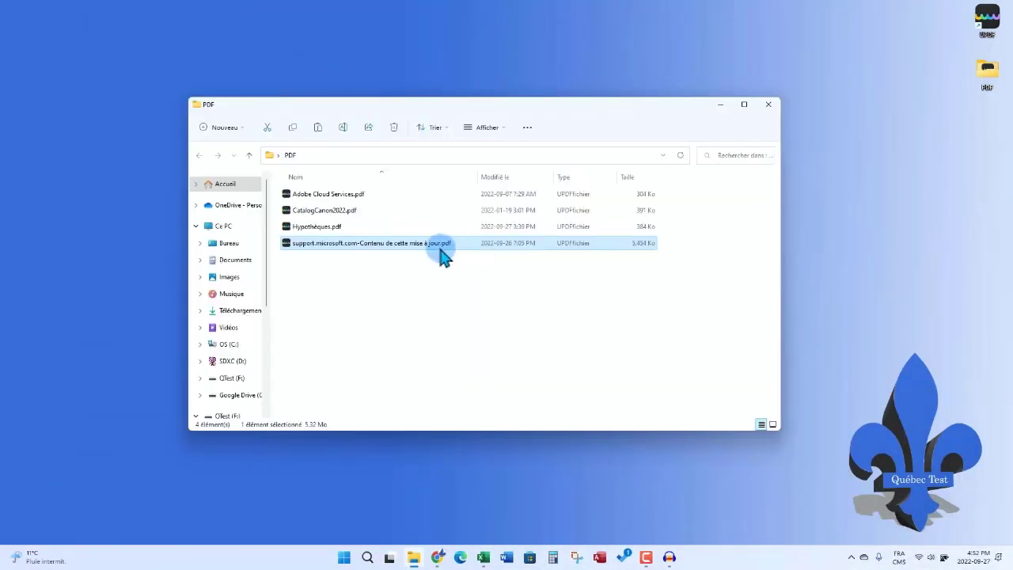
# Step: Open "support.microsoft.com-Contenu de cette mise à jour.pdf" in a maximized UPDF window and preview the comment mode's tools
pyautogui.doubleClick(398, 245)
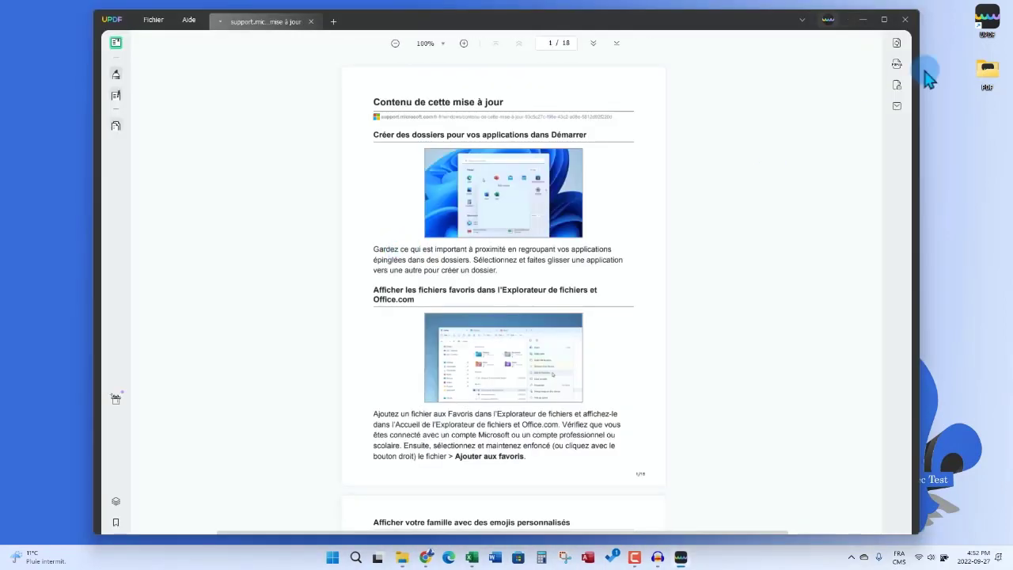
pyautogui.click(886, 19)
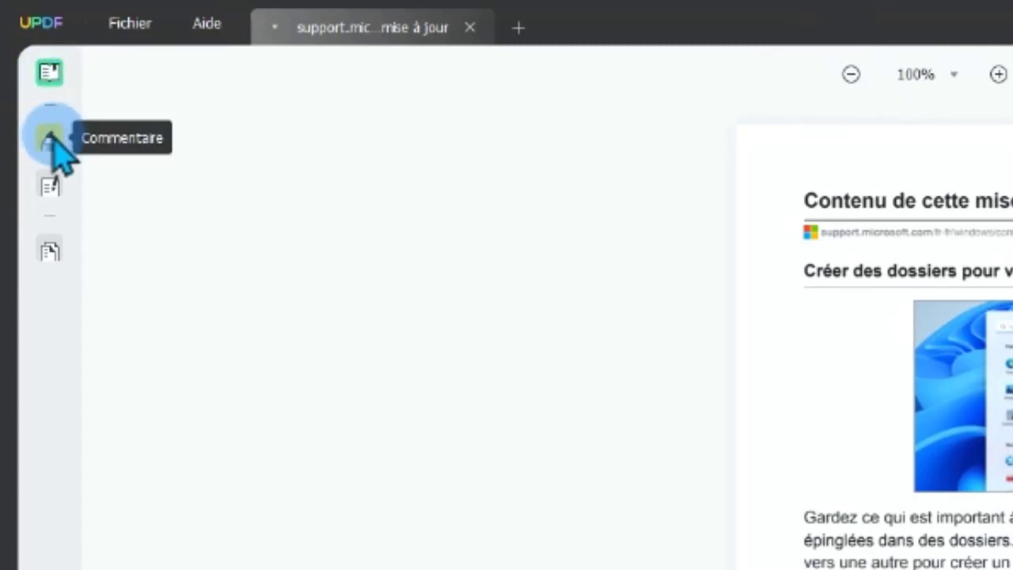
pyautogui.click(26, 71)
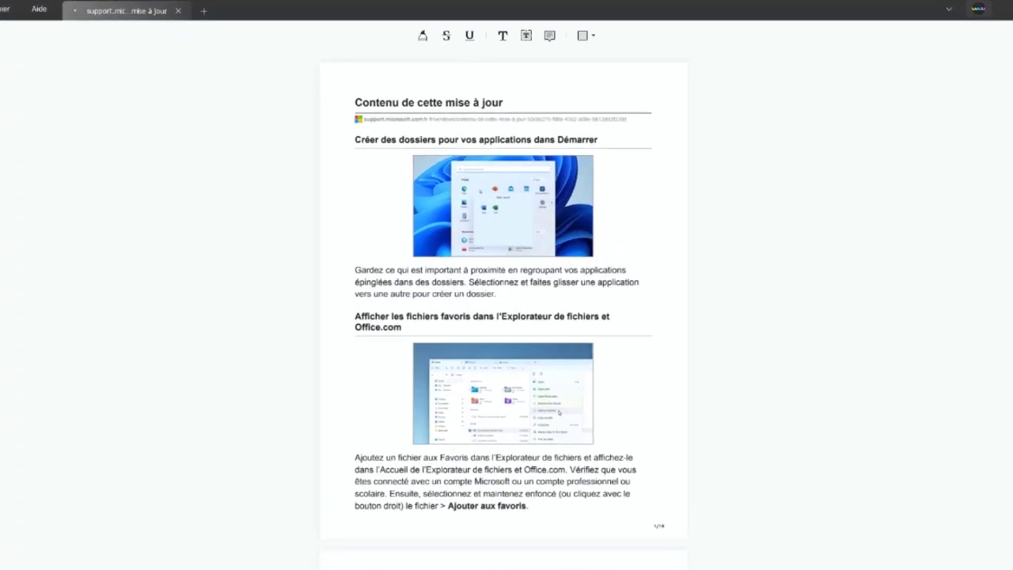
pyautogui.click(2, 36)
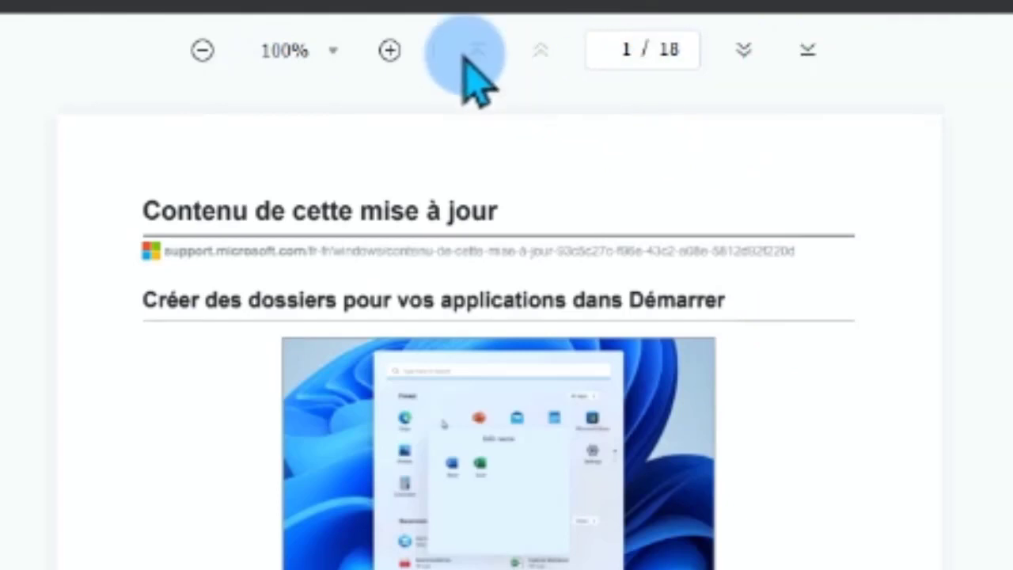
# Step: Page forward to page 3, jump to the document's last page and return to the first page
pyautogui.click(744, 52)
pyautogui.click(744, 51)
pyautogui.click(808, 52)
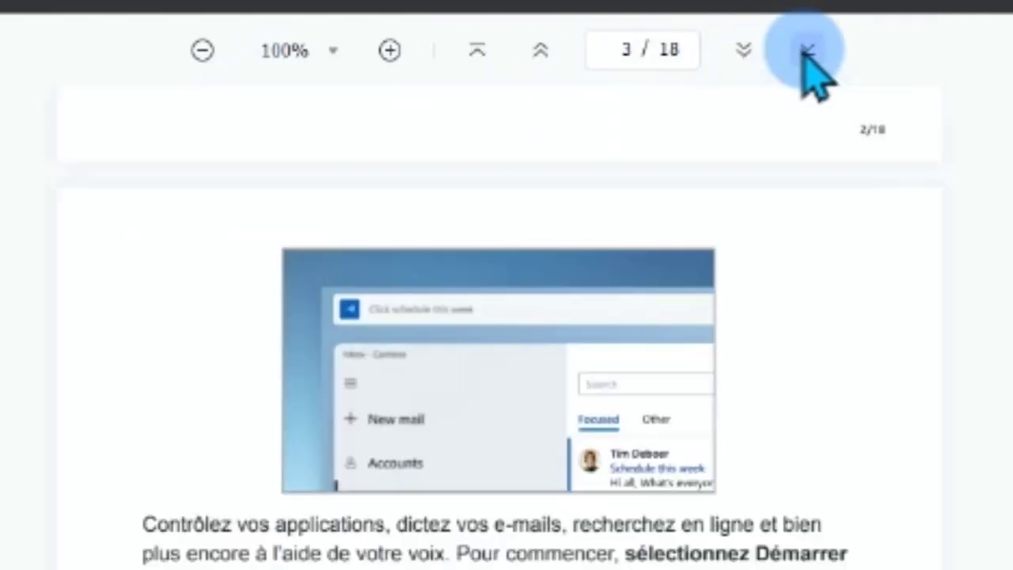
pyautogui.click(478, 64)
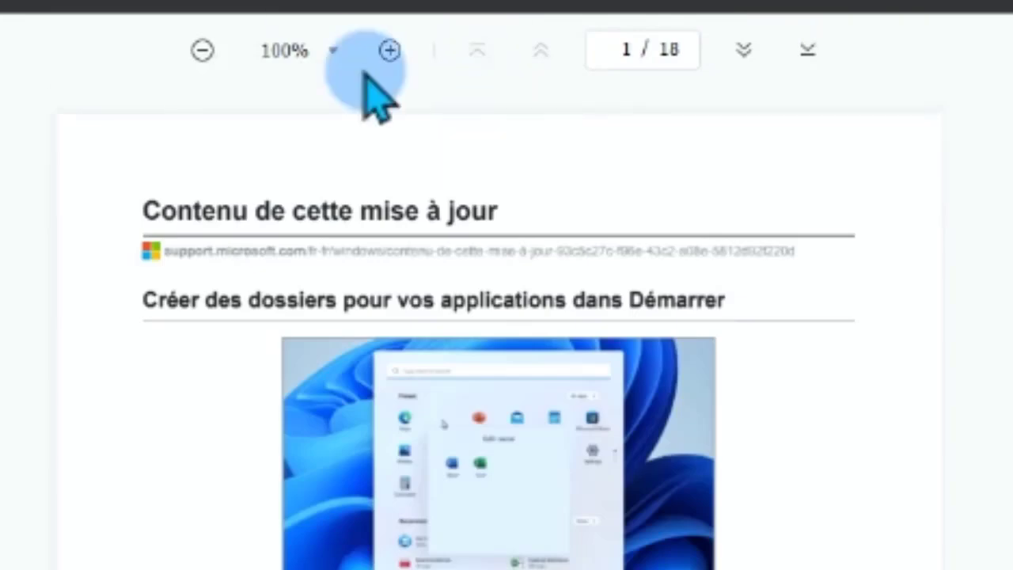
# Step: Go directly to page 5 of the document by its page number
pyautogui.click(625, 70)
pyautogui.press('BackSpace')
pyautogui.write('5')
pyautogui.press('Return')
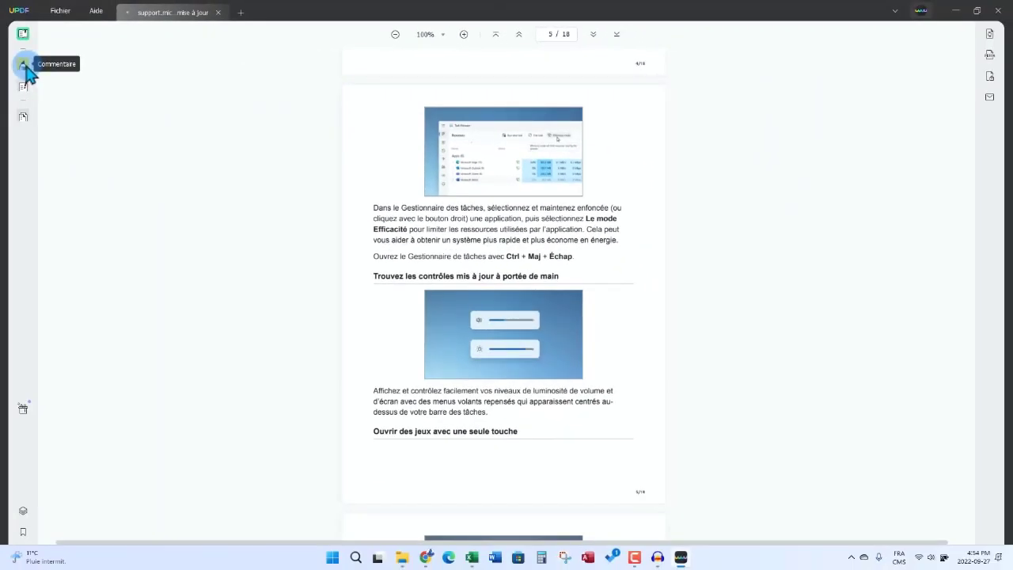
# Step: In comment mode, highlight in yellow the paragraph beginning "Gardez ce qui est important" on page 1
pyautogui.click(24, 65)
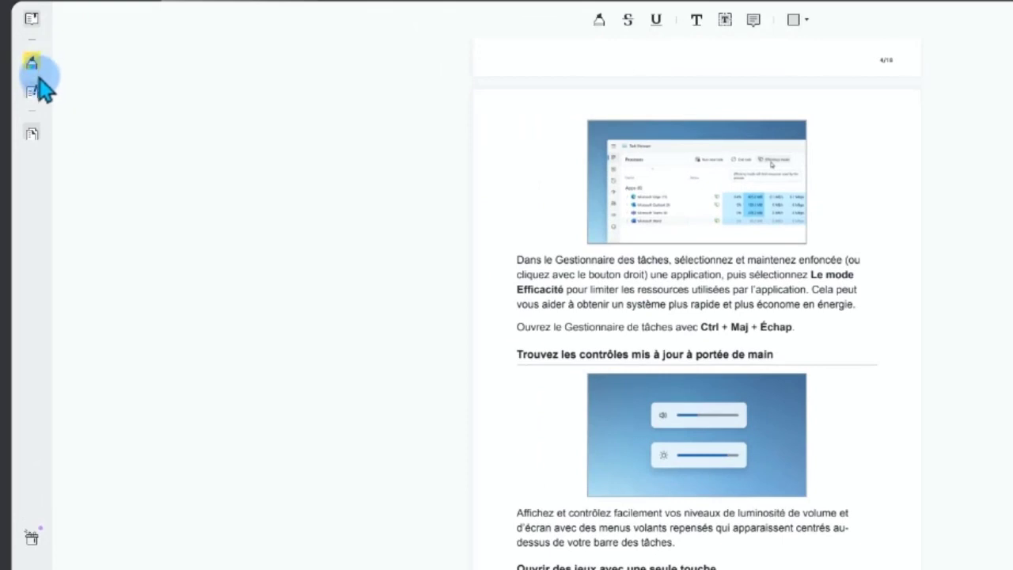
pyautogui.scroll(10, 713, 198)
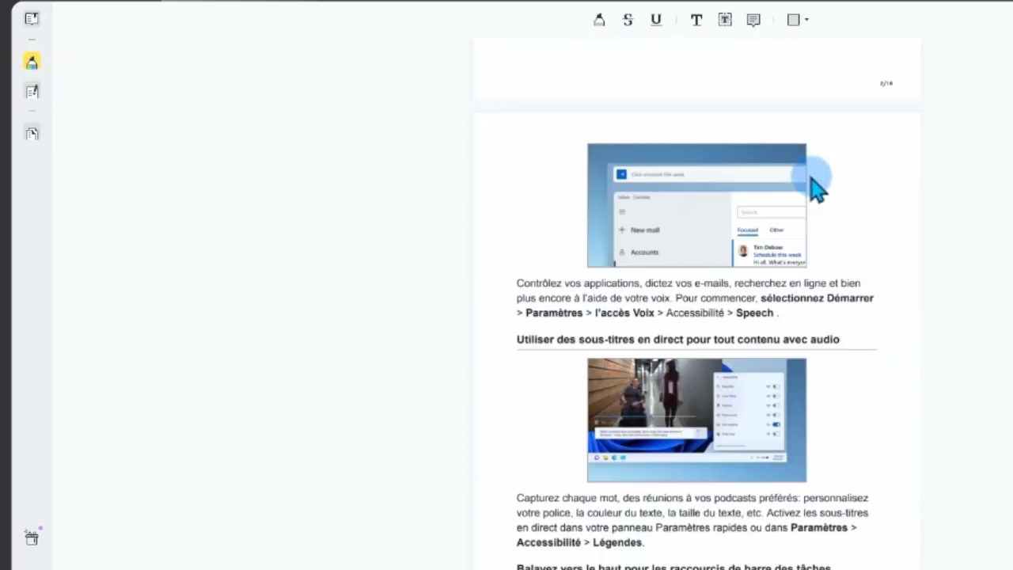
pyautogui.scroll(10, 631, 104)
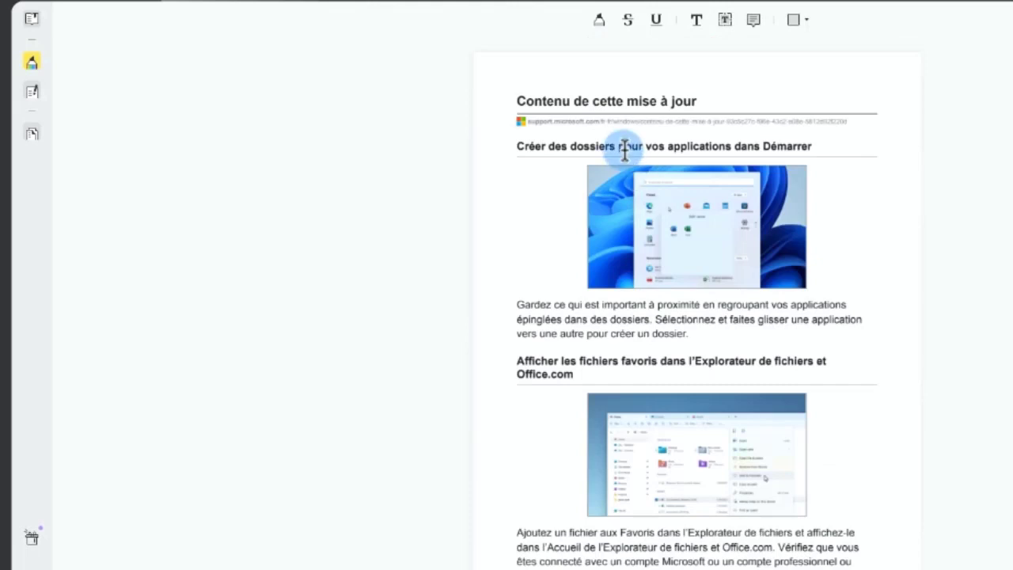
pyautogui.click(600, 22)
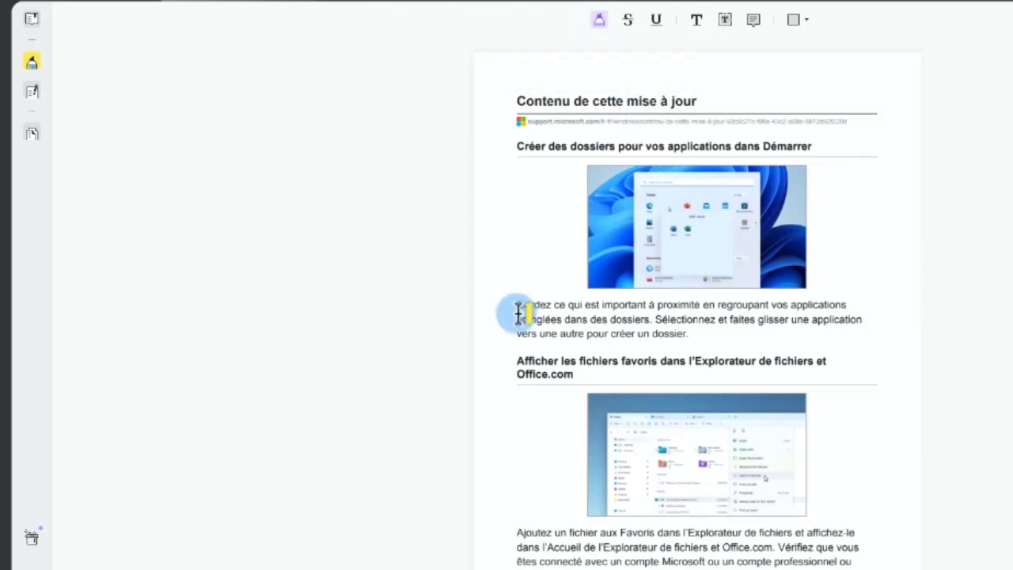
pyautogui.moveTo(517, 305)
pyautogui.mouseDown()
pyautogui.moveTo(831, 321)
pyautogui.moveTo(851, 333)
pyautogui.mouseUp()
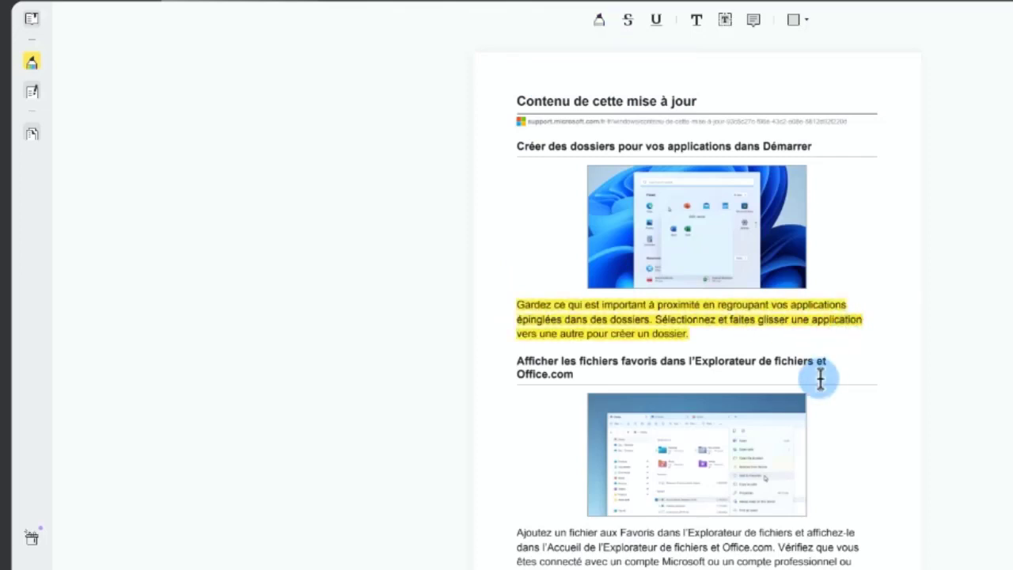
# Step: Strike through the title "Contenu de cette mise à jour" and underline the heading "Créer des dossiers pour vos applications dans Démarrer"
pyautogui.click(628, 20)
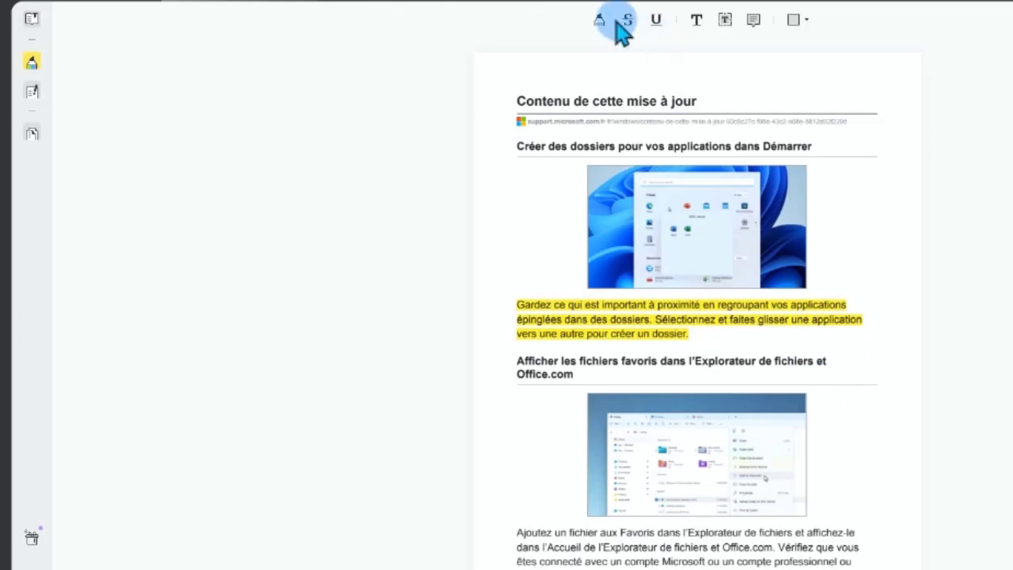
pyautogui.moveTo(515, 100); pyautogui.dragTo(720, 103)
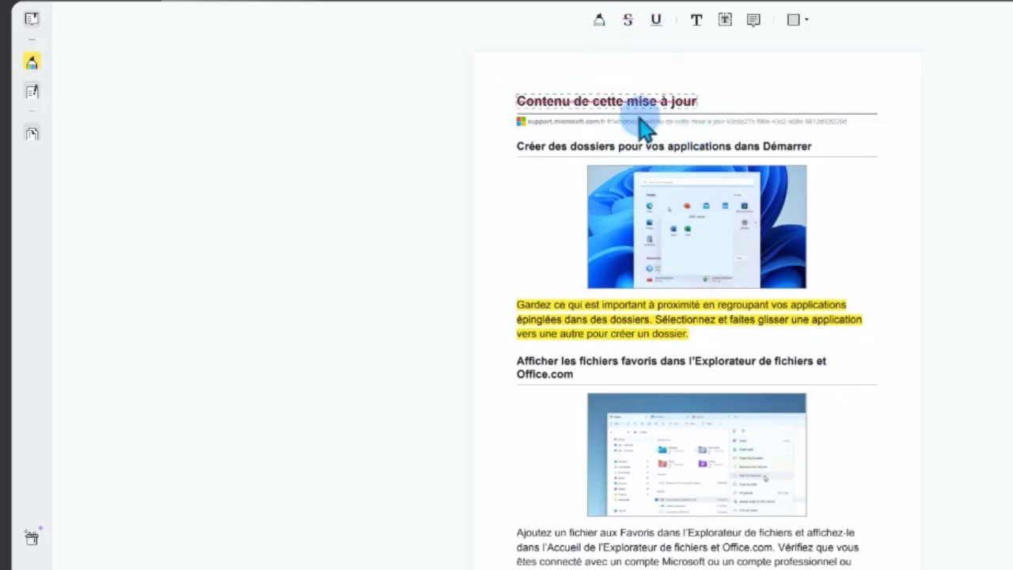
pyautogui.click(656, 20)
pyautogui.moveTo(519, 151); pyautogui.dragTo(812, 146)
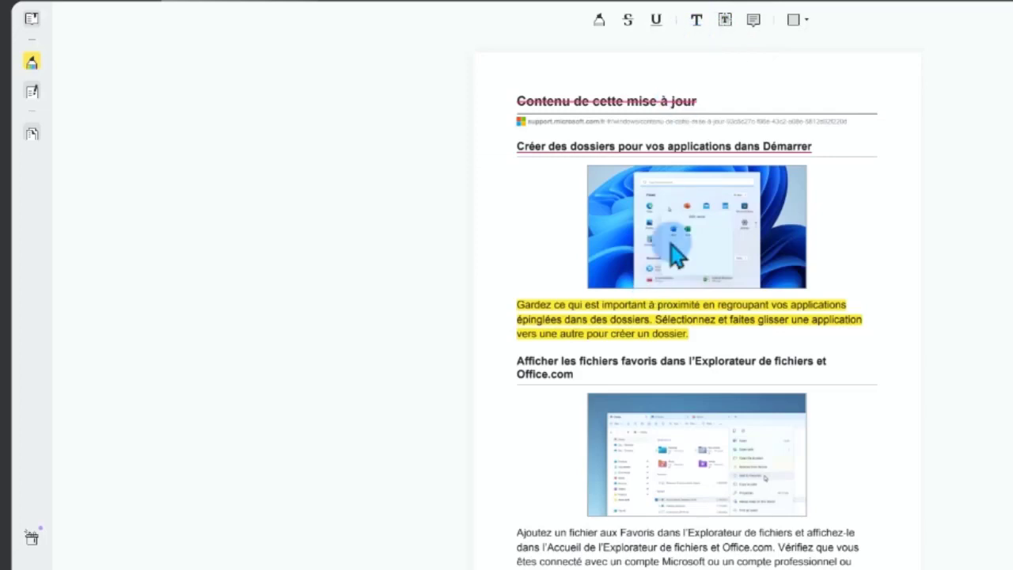
# Step: Add the red text comment "Changer l'image" in 12px Microsoft YaHei to the left of page 1's second image
pyautogui.click(697, 23)
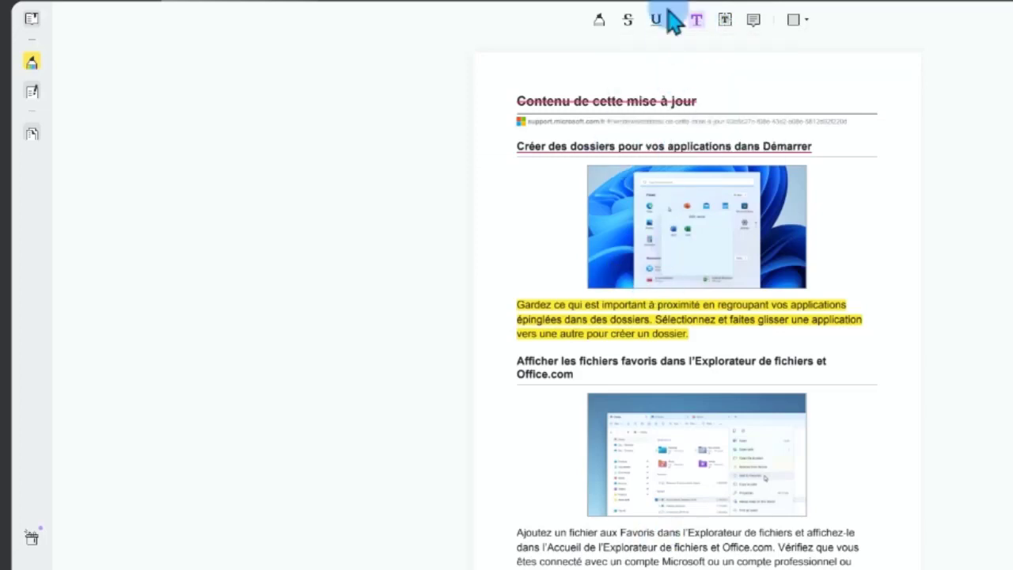
pyautogui.click(698, 20)
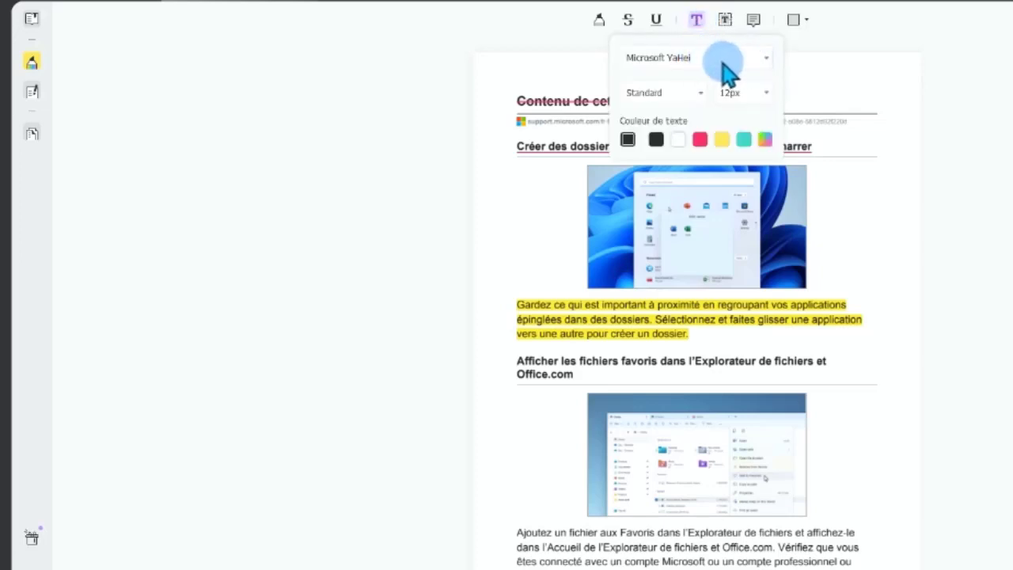
pyautogui.click(687, 96)
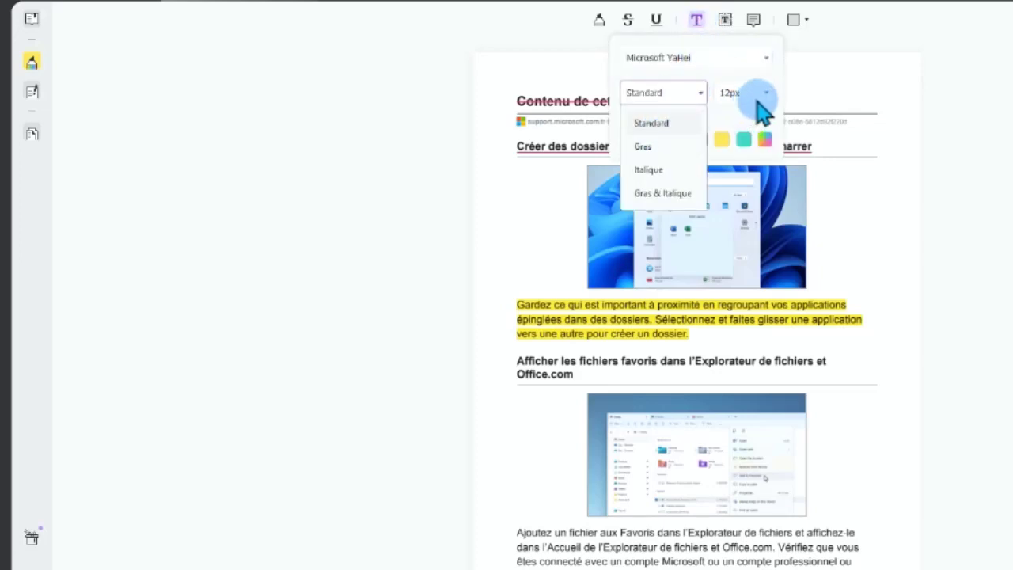
pyautogui.click(763, 119)
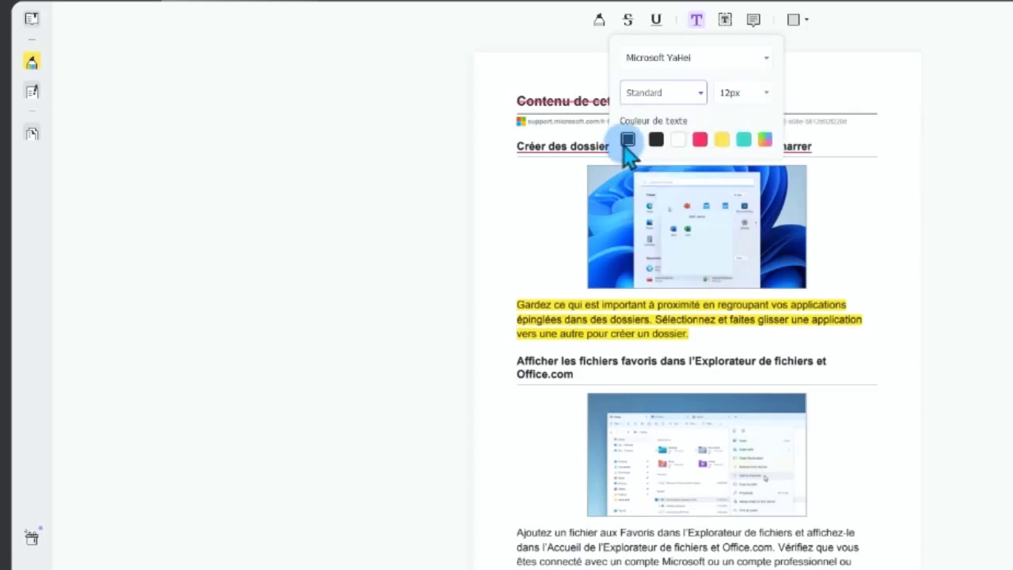
pyautogui.click(697, 24)
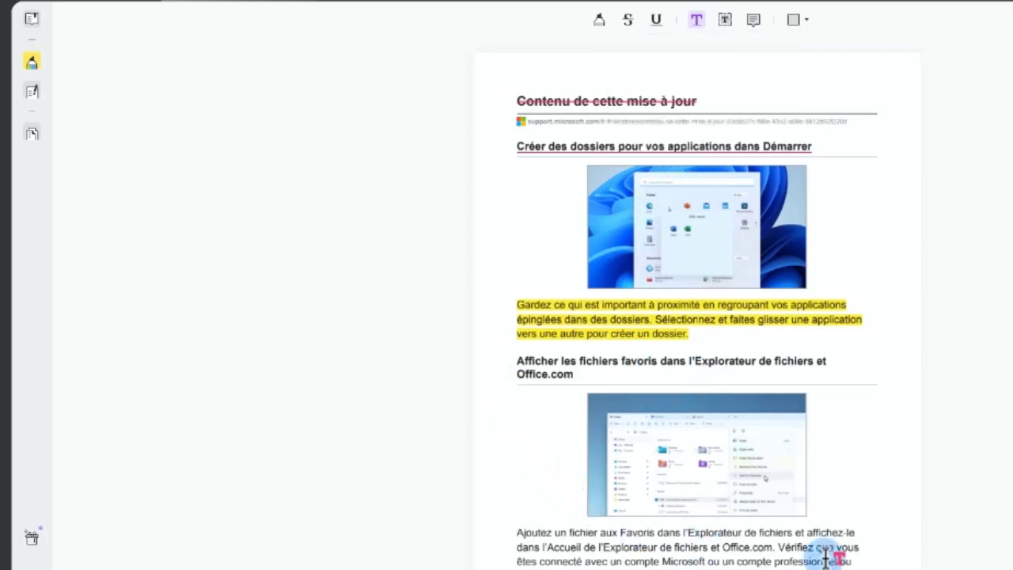
pyautogui.click(507, 426)
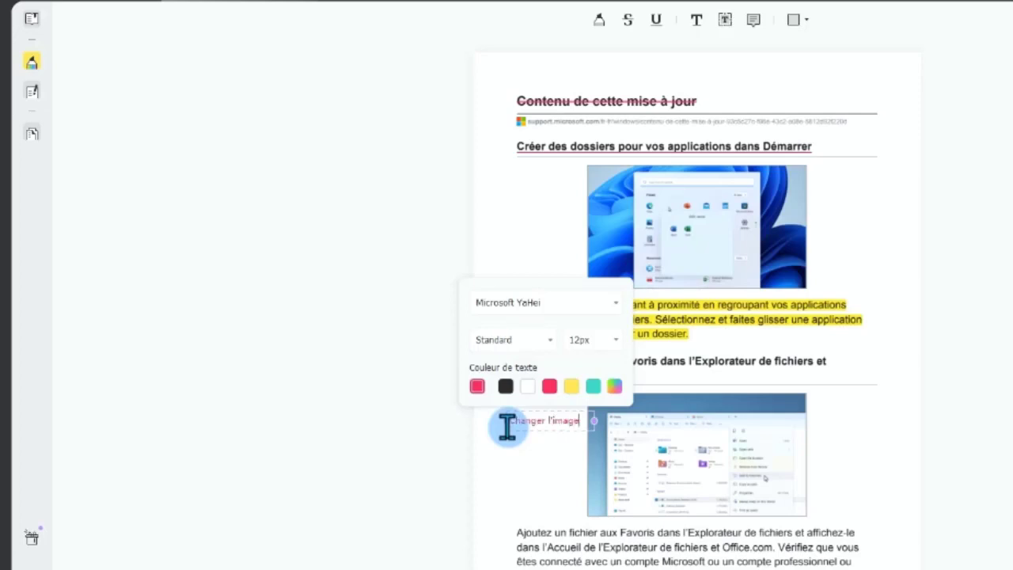
# Step: Add a red text box containing "dadsasd" to the right of page 1's second image
pyautogui.click(726, 20)
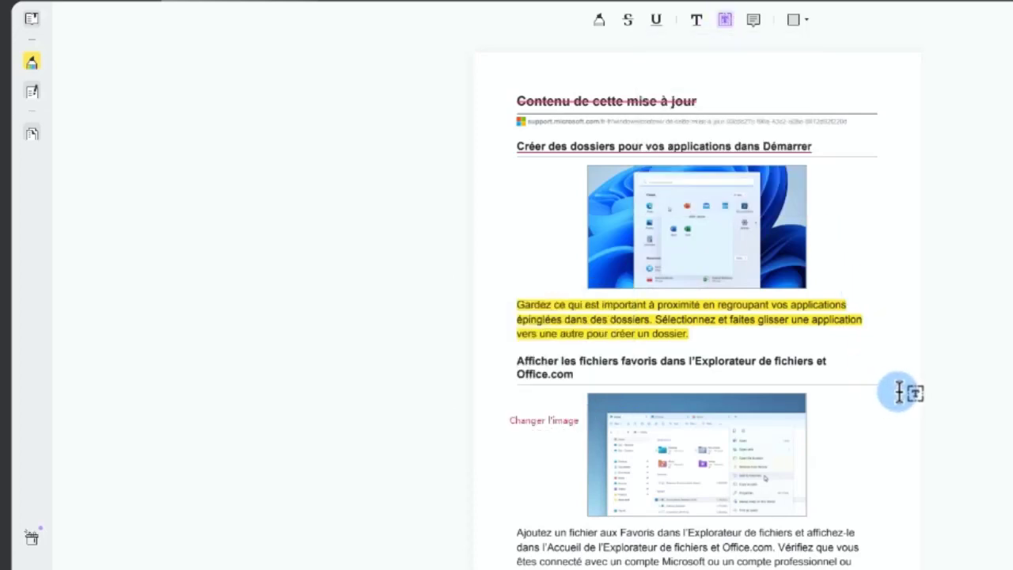
pyautogui.click(828, 451)
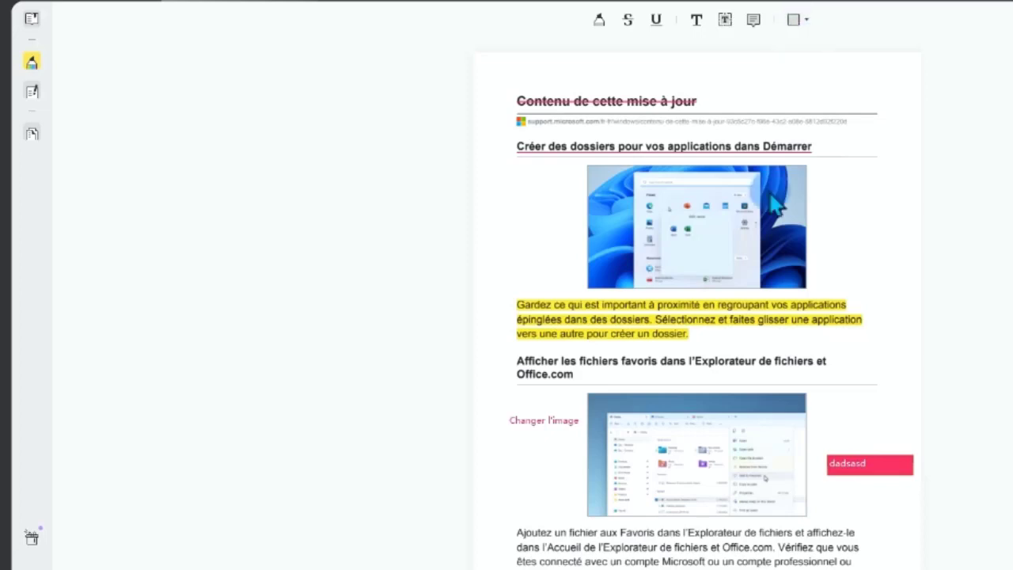
pyautogui.scroll(-10, 728, 298)
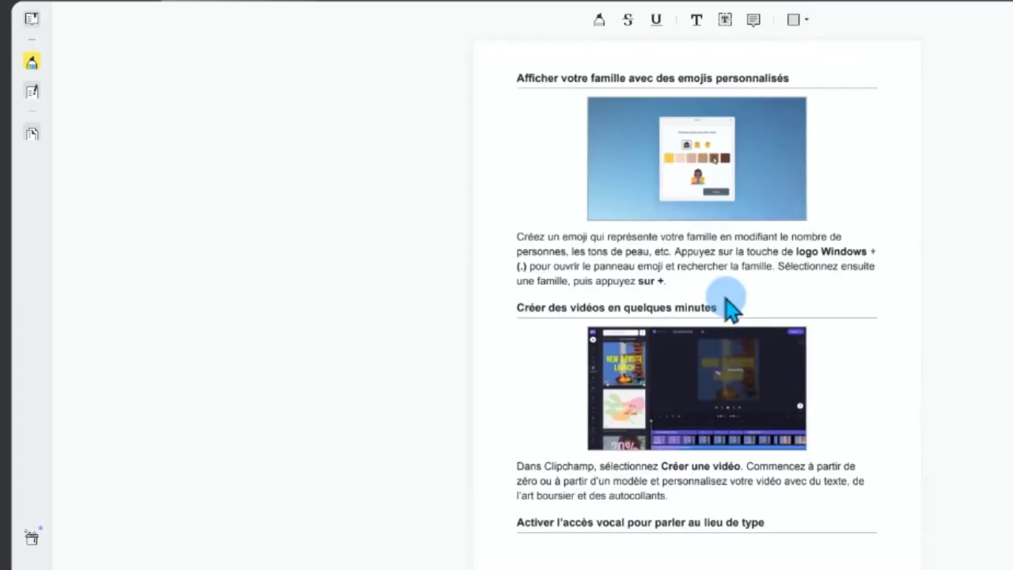
# Step: Draw a yellow-filled rectangle at 36% opacity over the paragraph beginning "Dans Clipchamp" on page 2
pyautogui.click(801, 26)
pyautogui.click(740, 61)
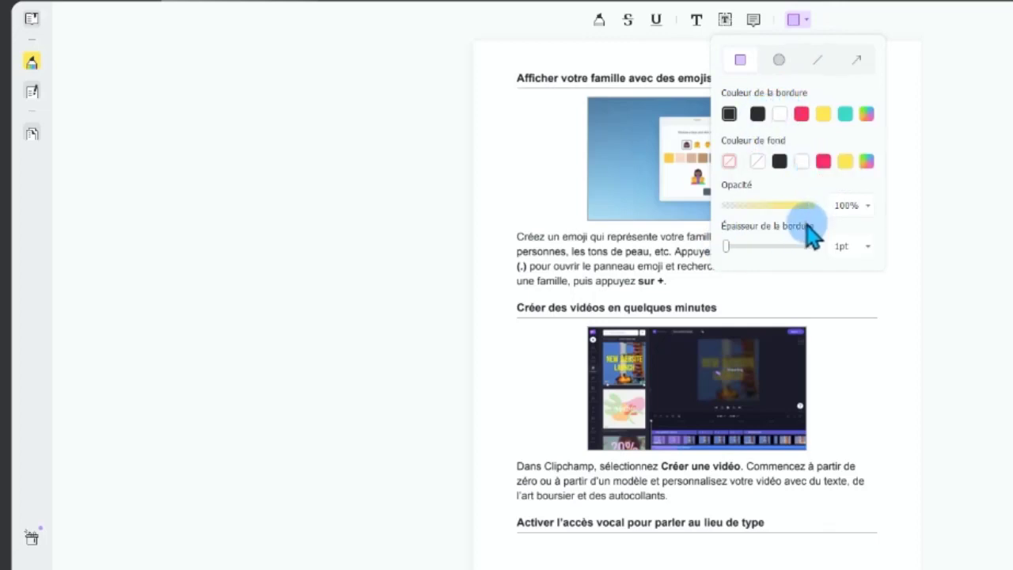
pyautogui.moveTo(822, 207); pyautogui.dragTo(758, 207)
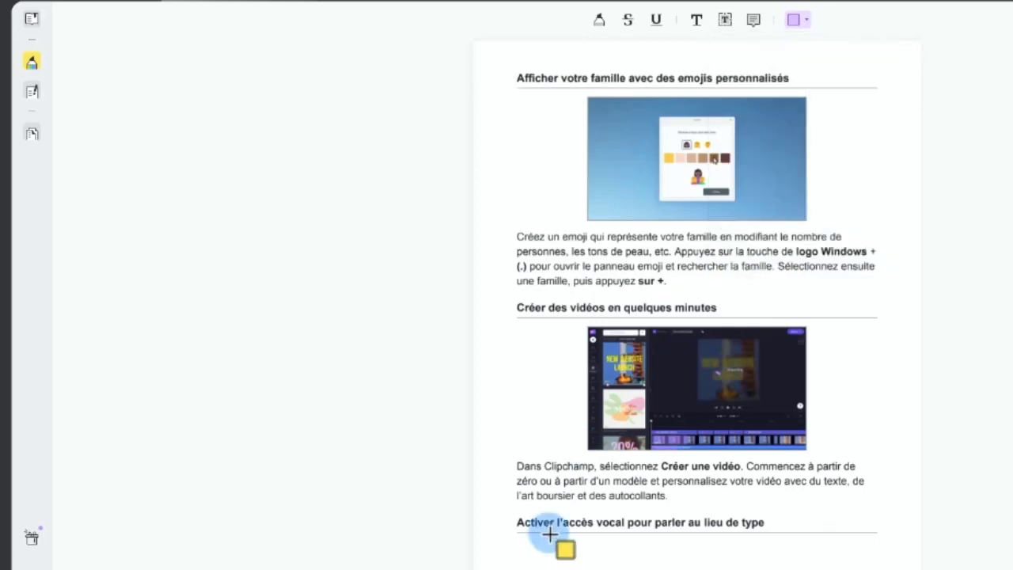
pyautogui.moveTo(505, 456)
pyautogui.mouseDown()
pyautogui.moveTo(643, 519)
pyautogui.moveTo(881, 518)
pyautogui.mouseUp()
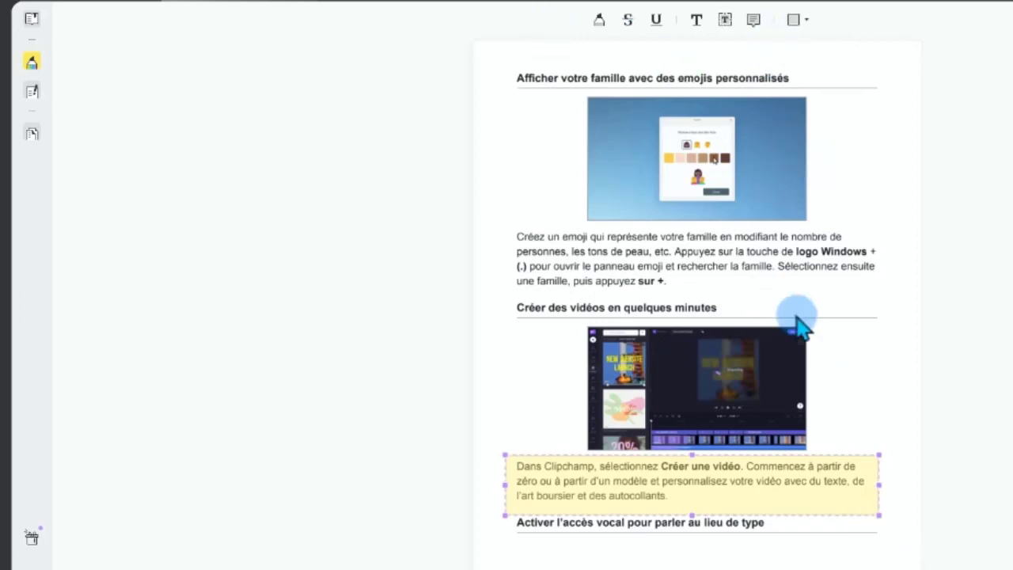
# Step: Draw an arrow in the margin pointing down and right toward page 2's second image
pyautogui.click(798, 20)
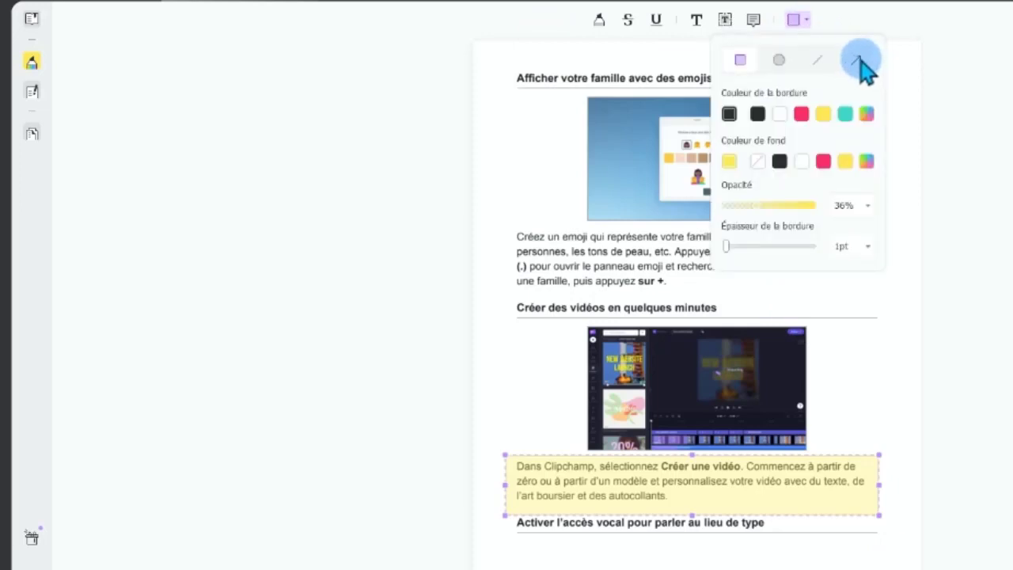
pyautogui.click(857, 60)
pyautogui.moveTo(509, 338); pyautogui.dragTo(577, 385)
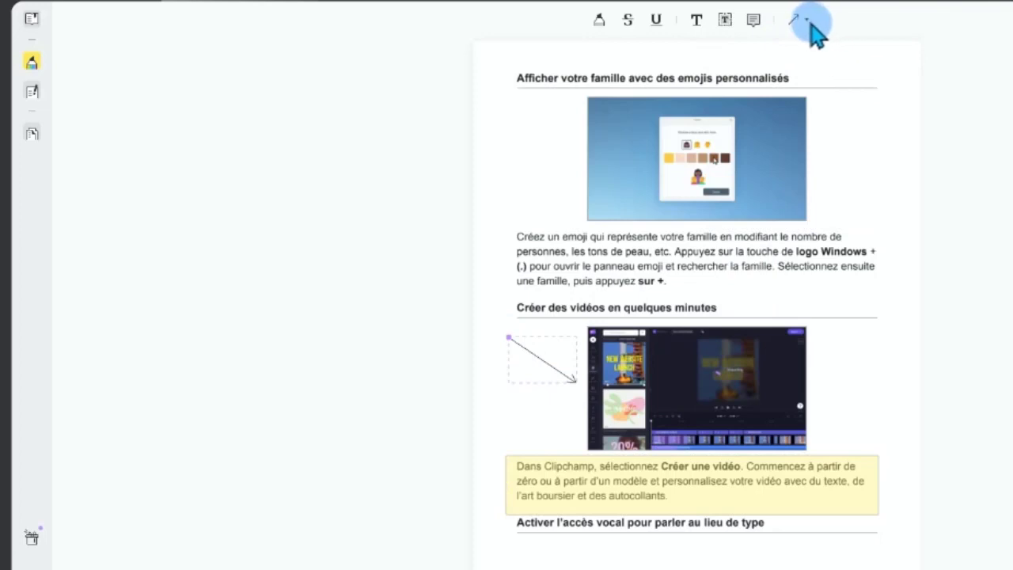
pyautogui.click(754, 20)
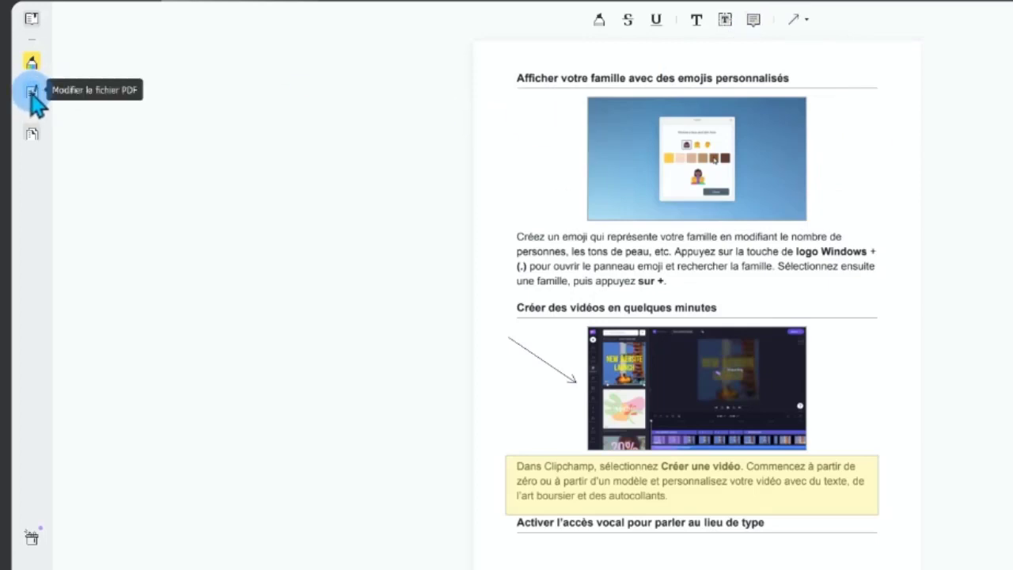
# Step: In PDF edit mode, replace "tons de peau, etc. Appuyez sur la to" with "dajlajda dlja dja dl" and insert "dasd;ak;dlk" into page 2's first heading
pyautogui.click(32, 92)
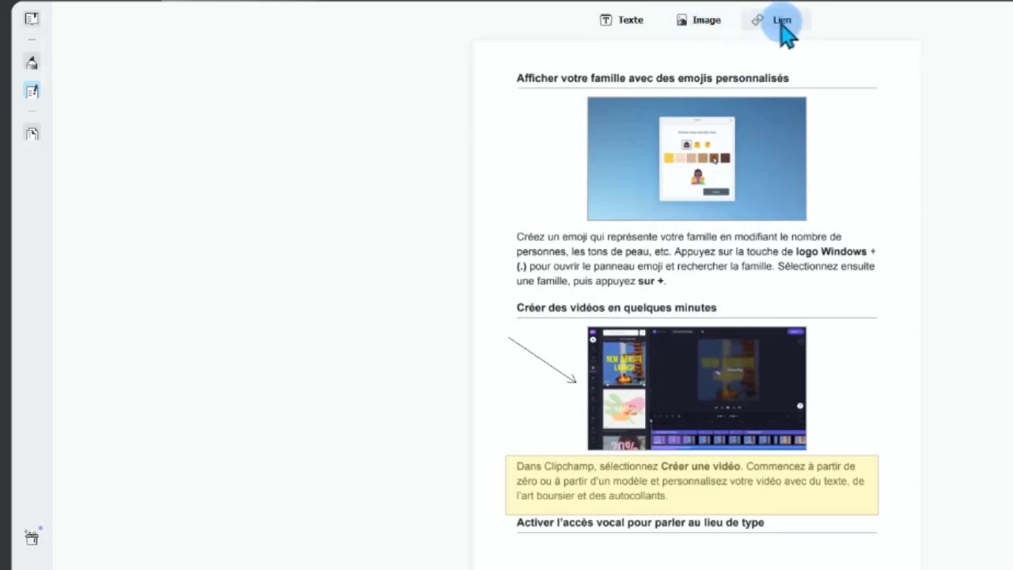
pyautogui.click(618, 20)
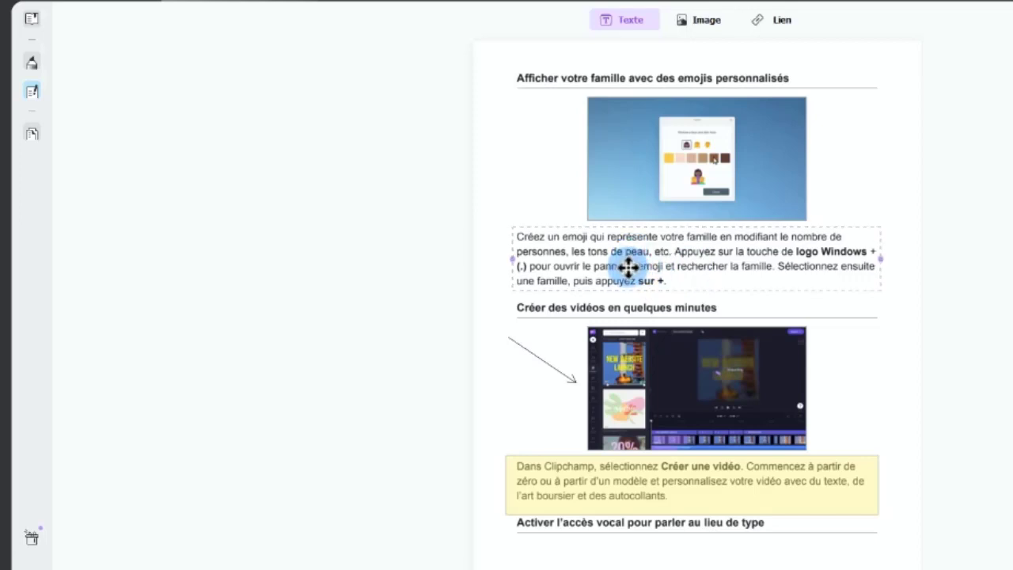
pyautogui.click(589, 251)
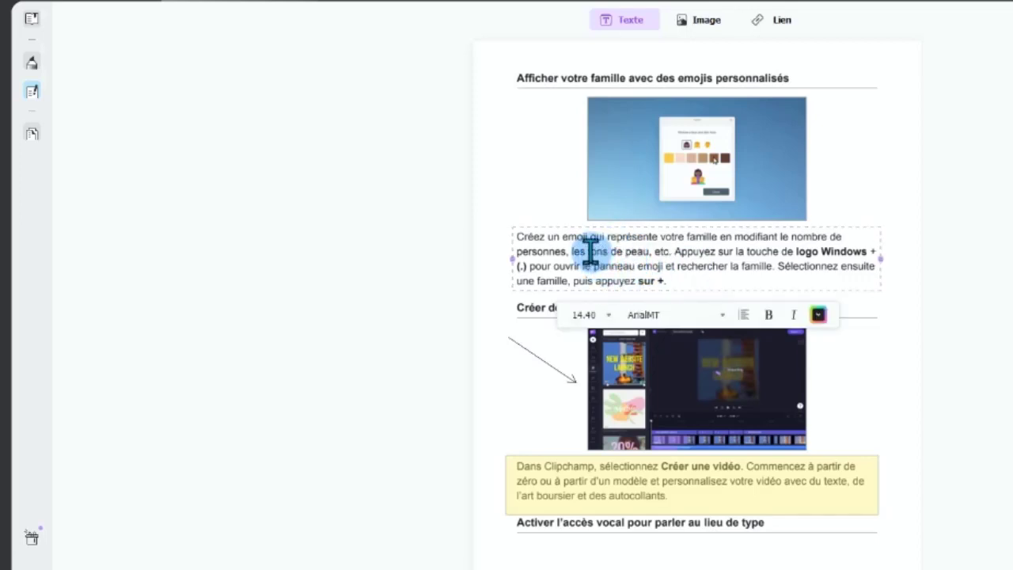
pyautogui.moveTo(590, 251); pyautogui.dragTo(757, 252)
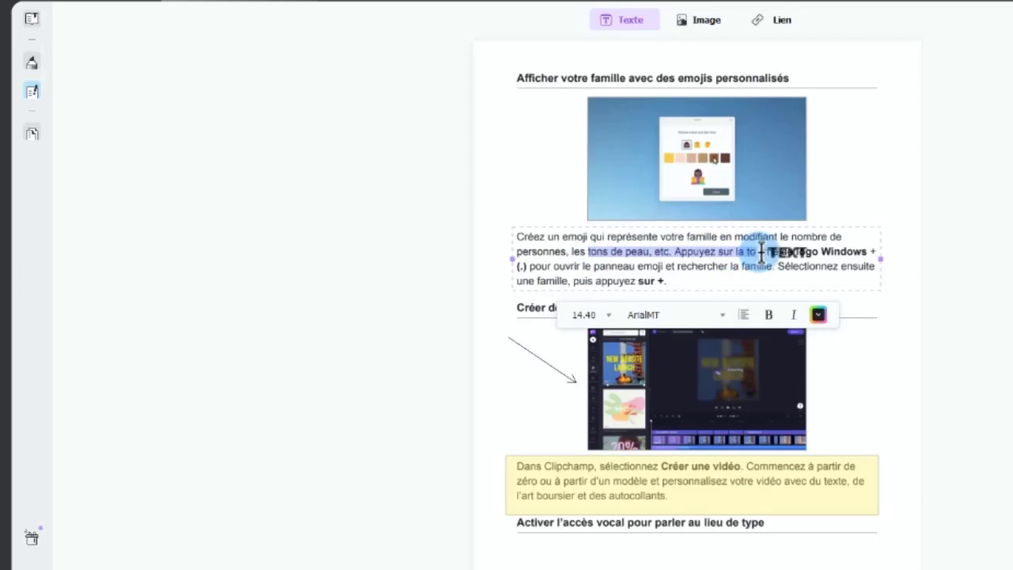
pyautogui.press('Delete')
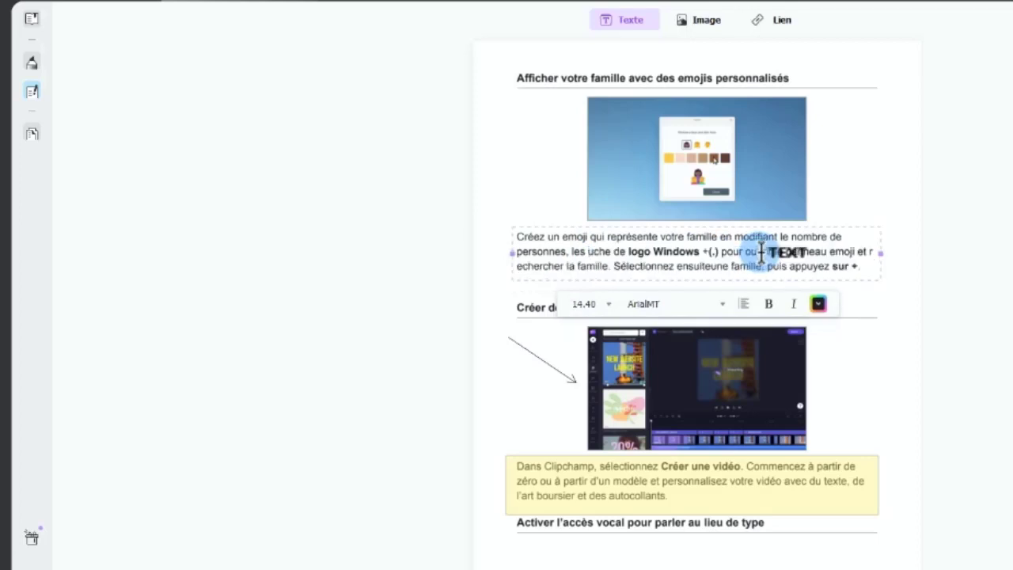
pyautogui.write('dajlajda dlja dja dl')
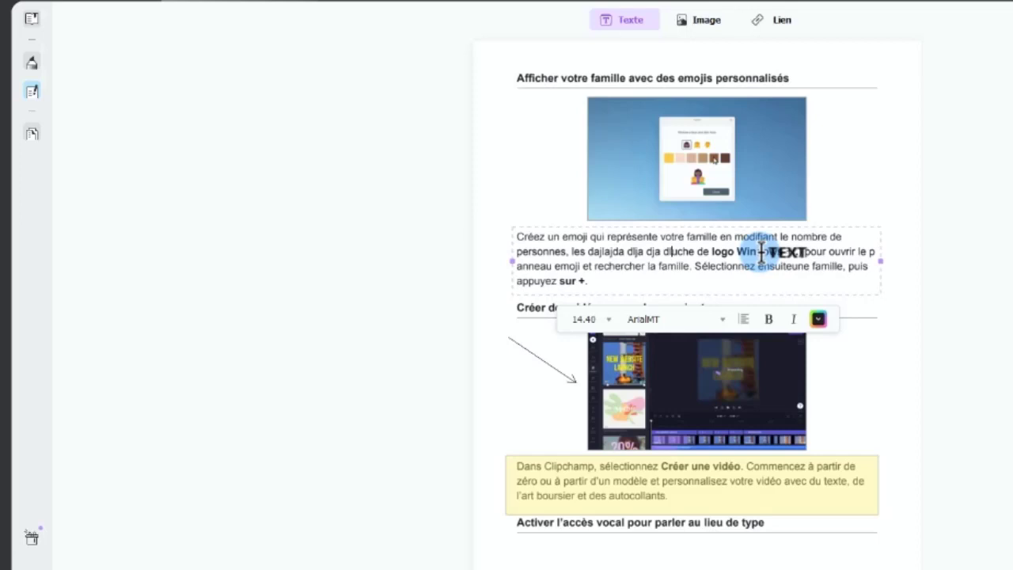
pyautogui.click(661, 78)
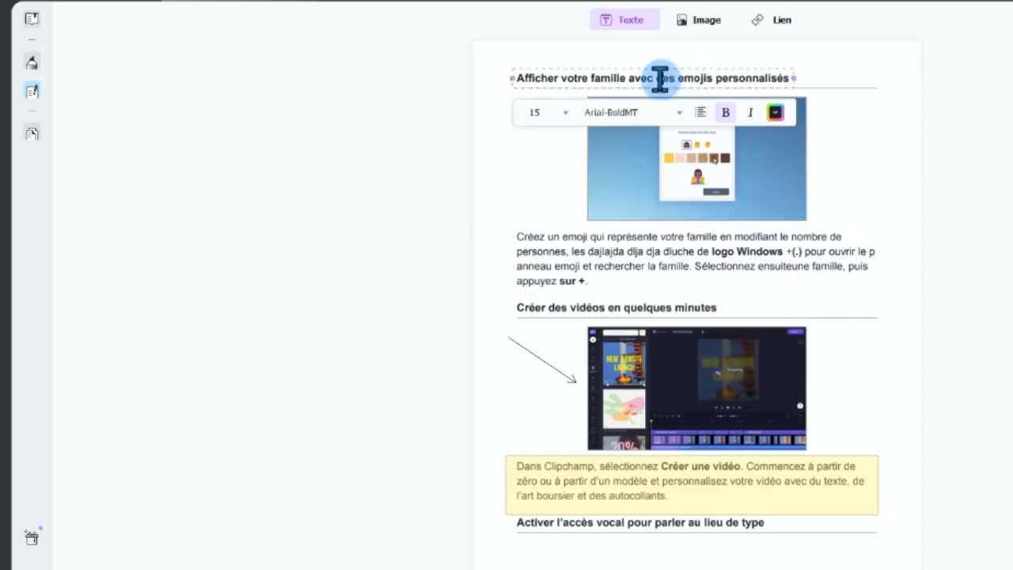
pyautogui.write('dasd;ak;dlk')
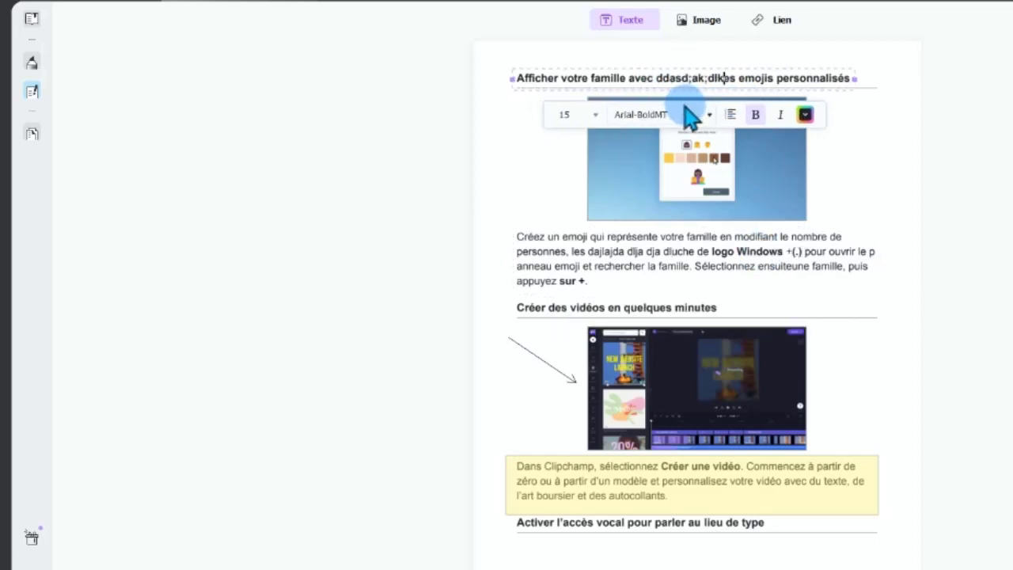
# Step: In image editing, shrink page 2's emoji picture and reposition it roughly centred between its heading and paragraph
pyautogui.click(690, 21)
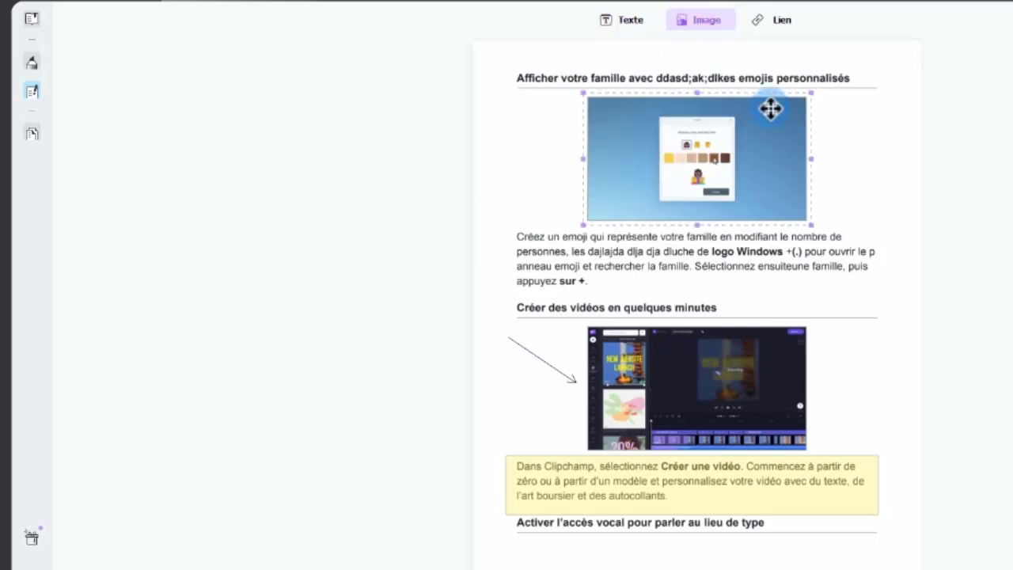
pyautogui.moveTo(813, 226); pyautogui.dragTo(746, 176)
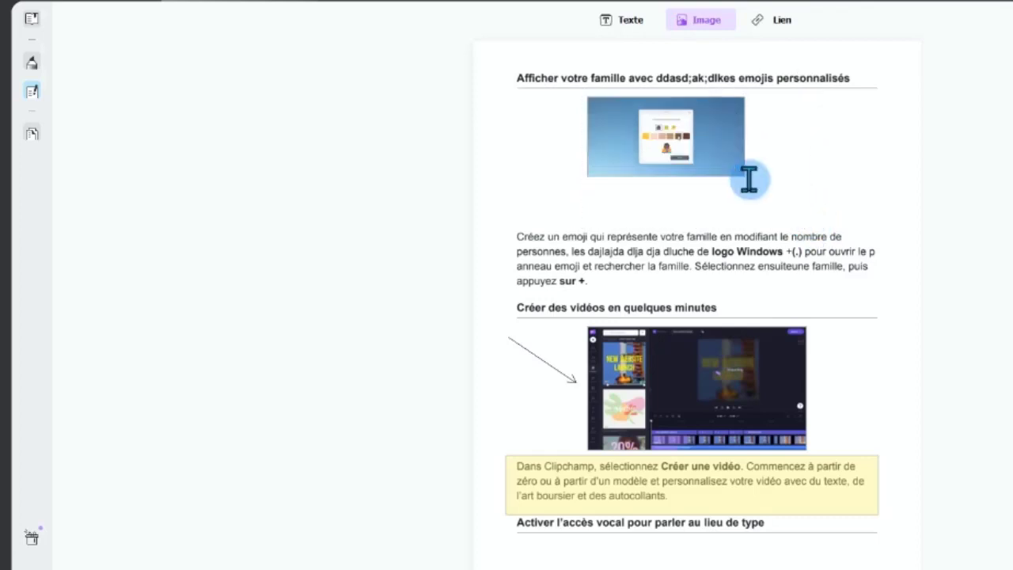
pyautogui.moveTo(701, 149); pyautogui.dragTo(730, 177)
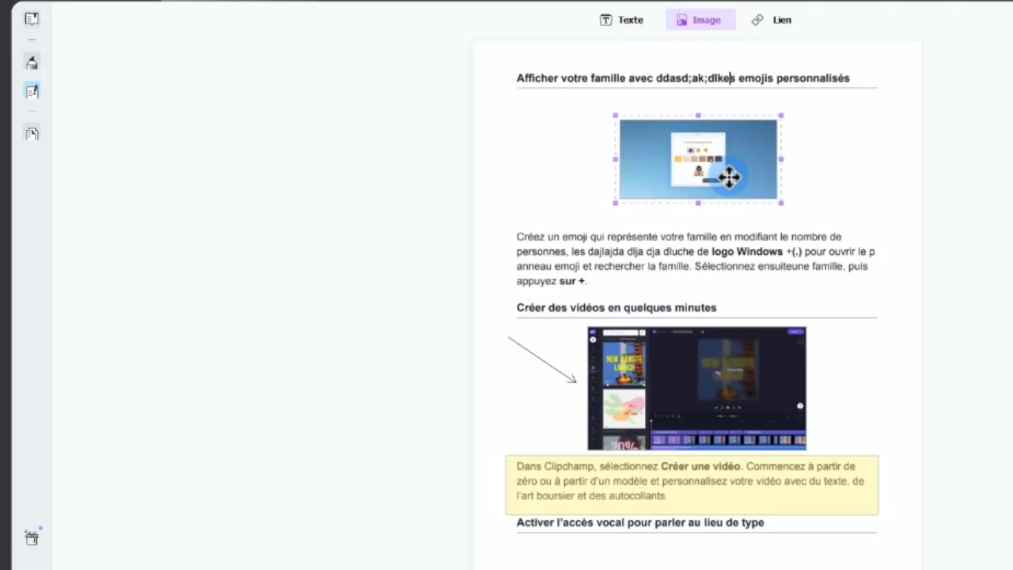
pyautogui.moveTo(729, 177); pyautogui.dragTo(684, 151)
pyautogui.click(677, 149)
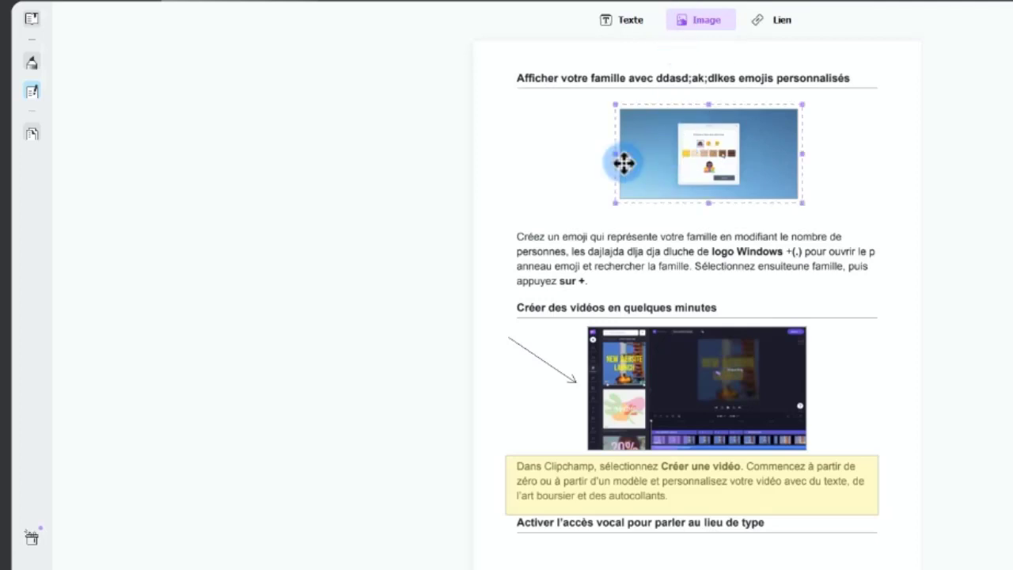
# Step: Replace the emoji picture with 25232_Foto.1626163605.jpg from the Images folder and stretch it slightly downward
pyautogui.rightClick(715, 144)
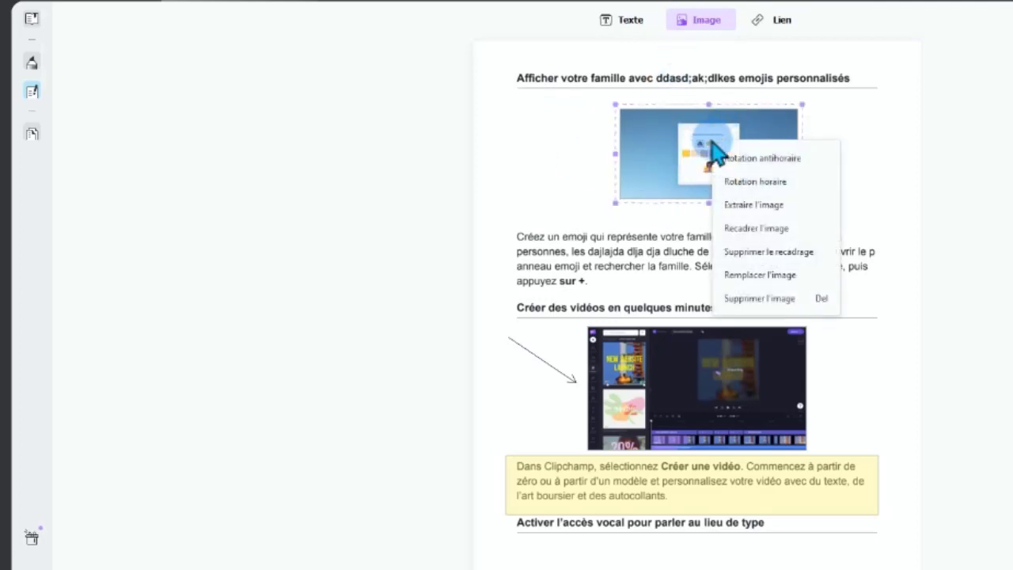
pyautogui.click(757, 275)
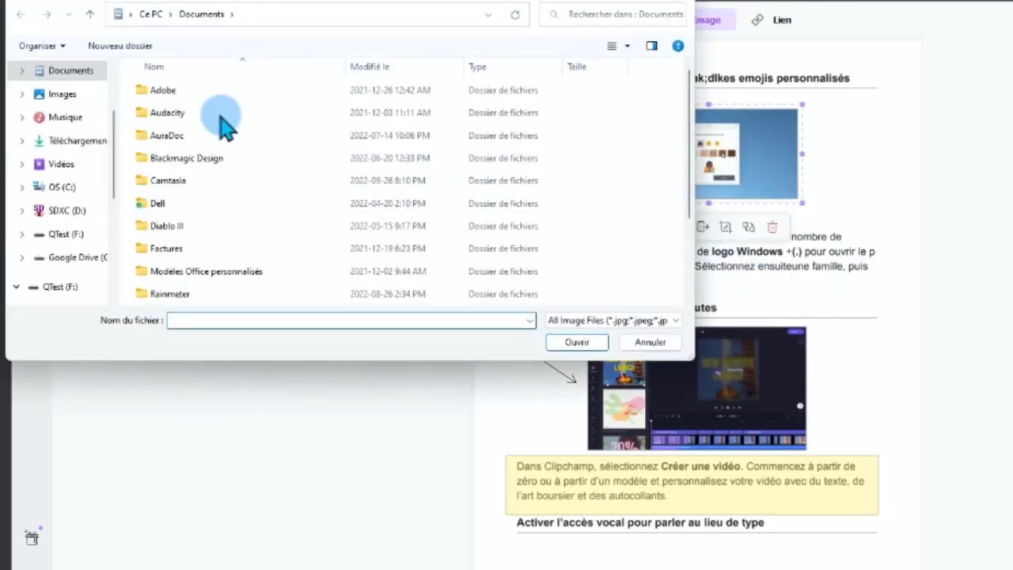
pyautogui.click(63, 95)
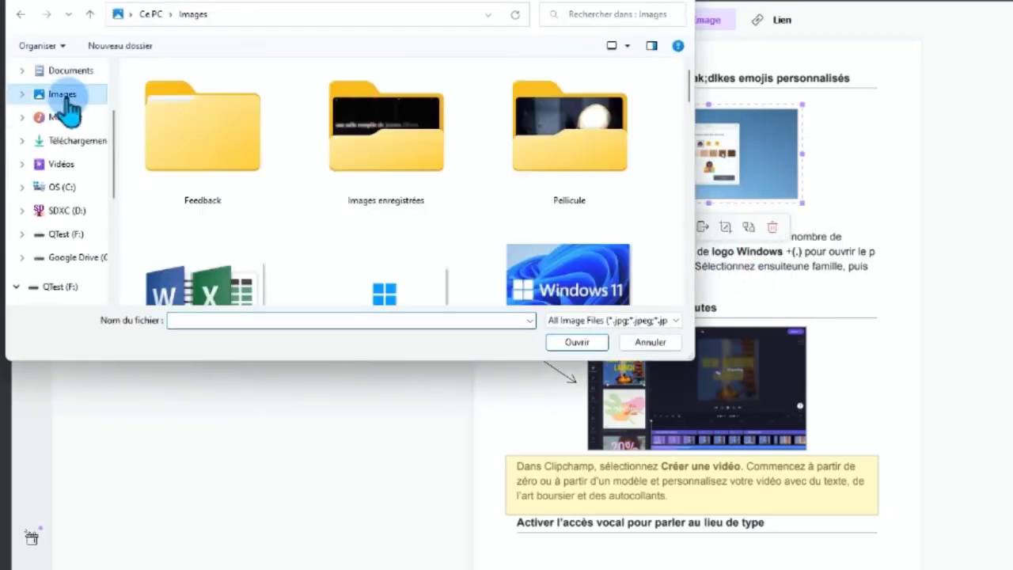
pyautogui.click(573, 274)
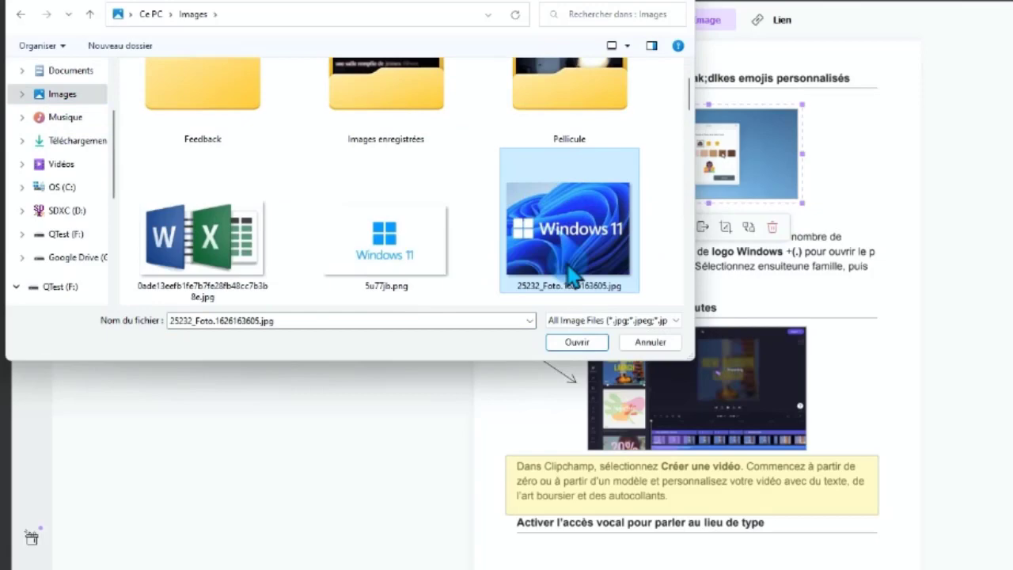
pyautogui.click(577, 343)
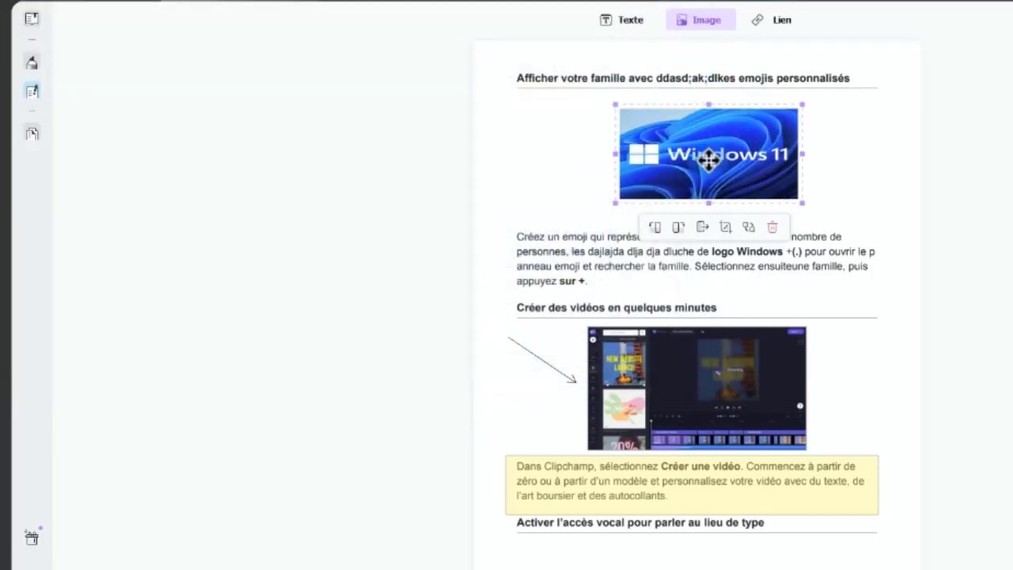
pyautogui.moveTo(711, 205); pyautogui.dragTo(712, 214)
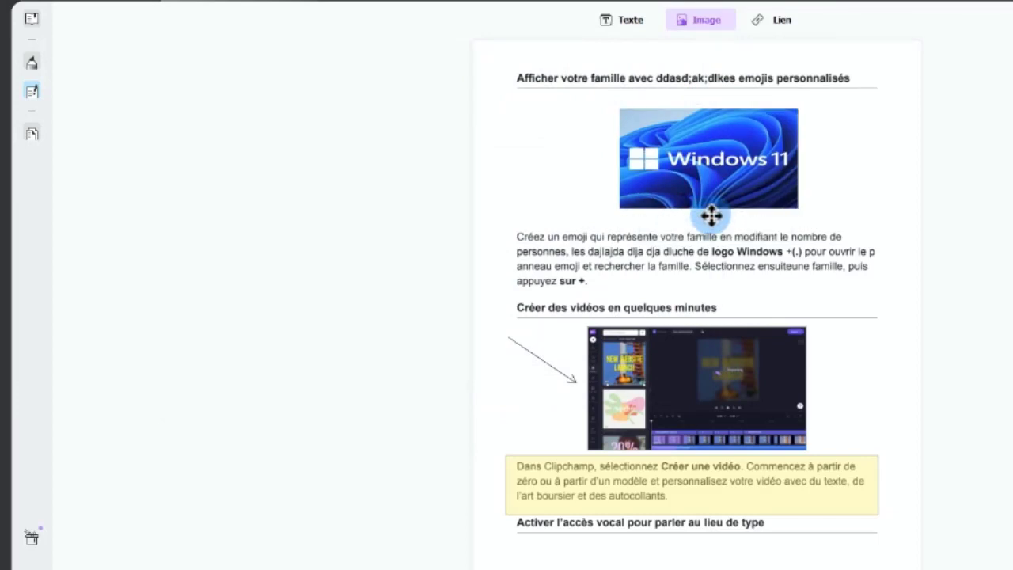
# Step: Add a small link area below the heading "Activer l'accès vocal pour parler au lieu de type" that leads to page 5
pyautogui.click(772, 24)
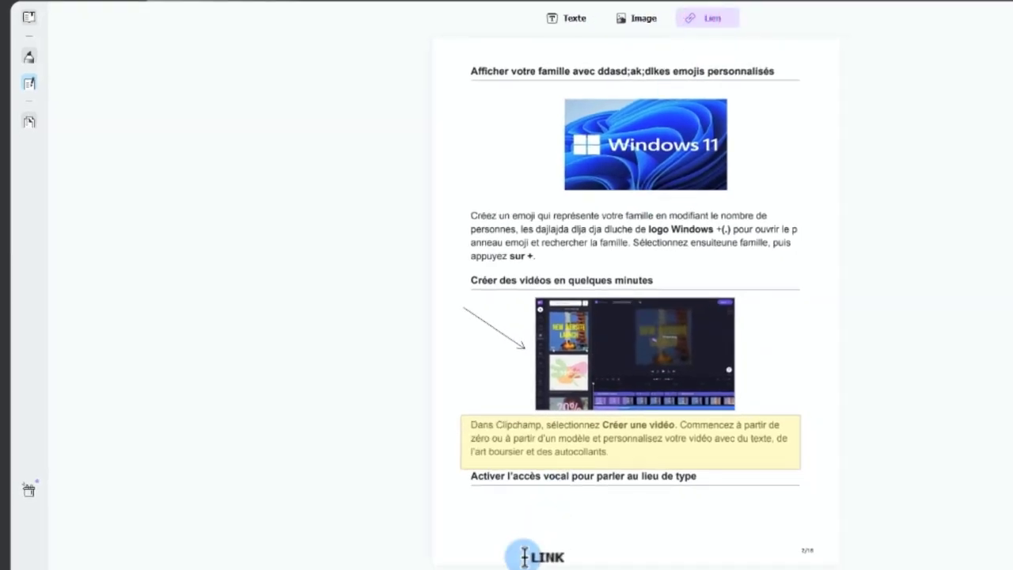
pyautogui.click(504, 512)
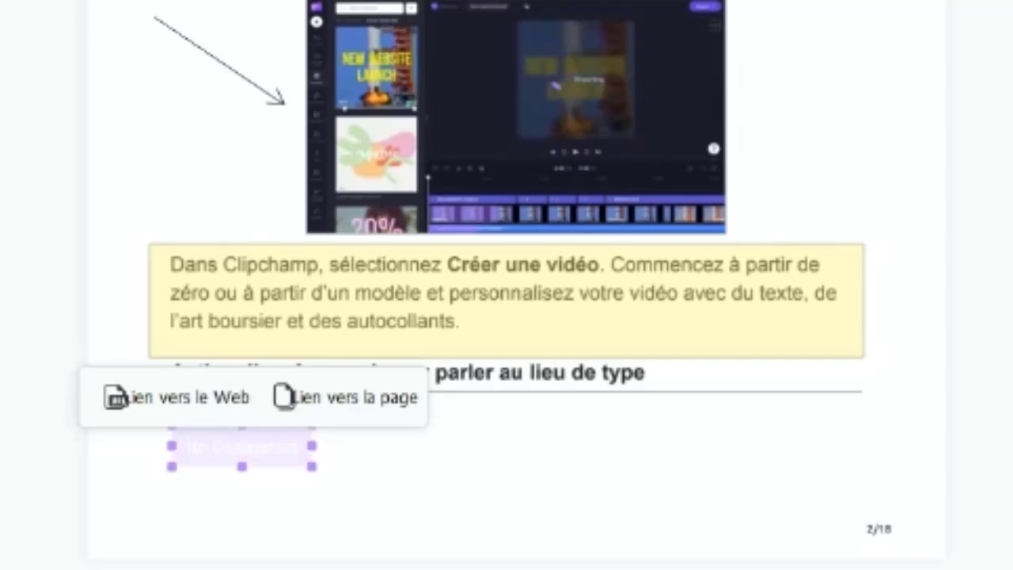
pyautogui.click(317, 412)
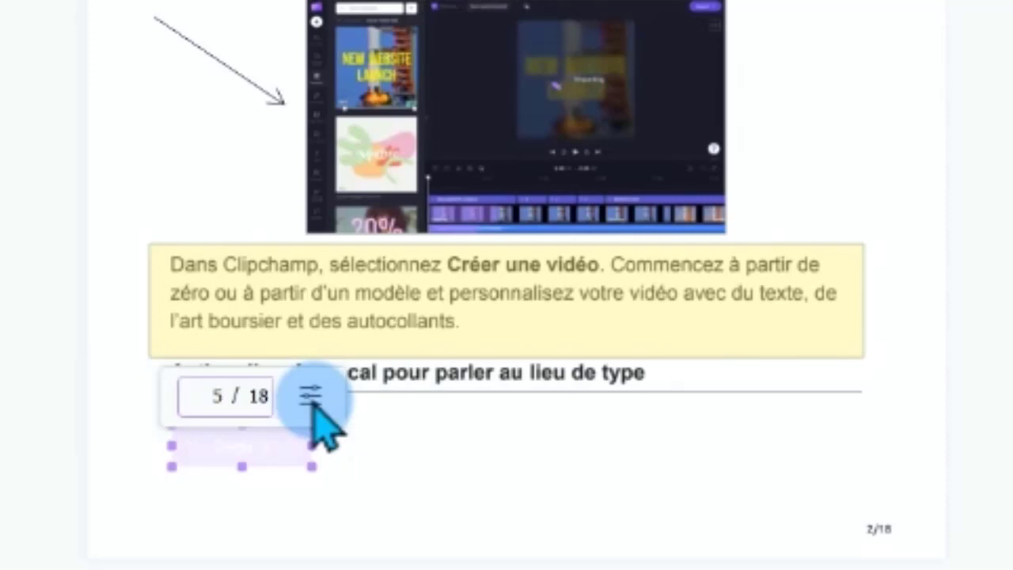
pyautogui.press('Return')
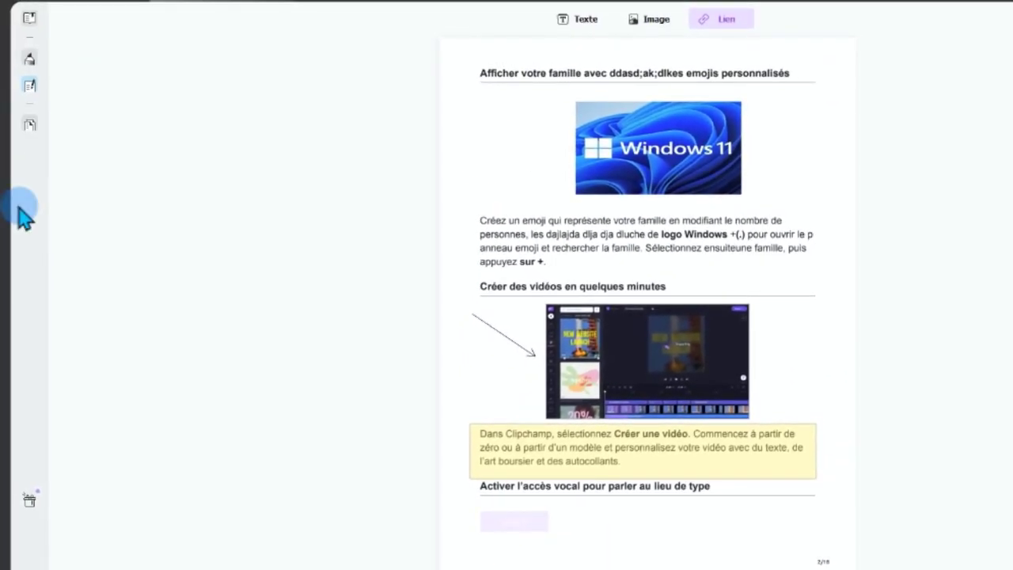
# Step: Switch to page organisation, move page 16 to the first position, and clear the page selection
pyautogui.click(31, 125)
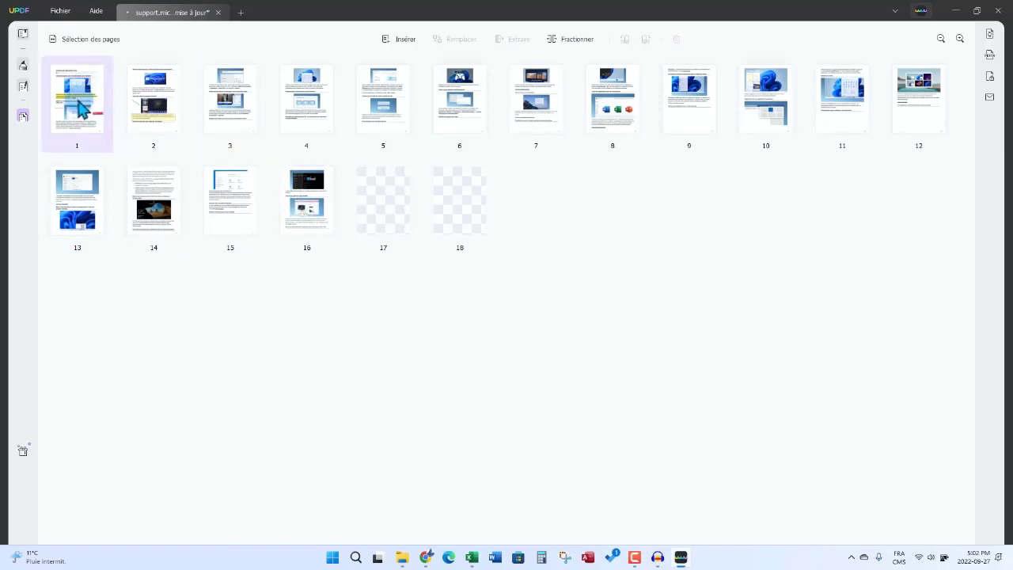
pyautogui.moveTo(323, 215); pyautogui.dragTo(72, 115)
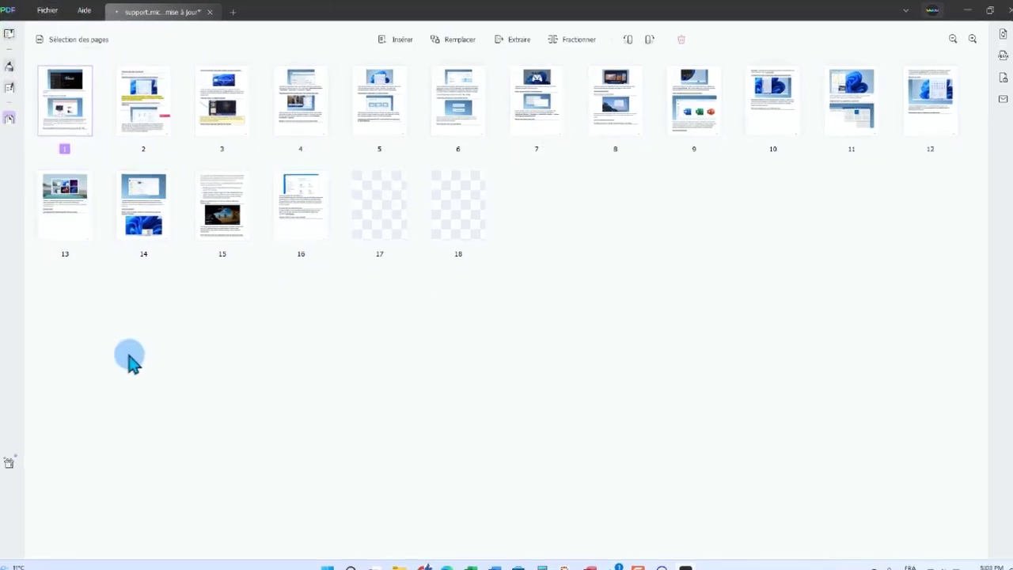
pyautogui.click(140, 346)
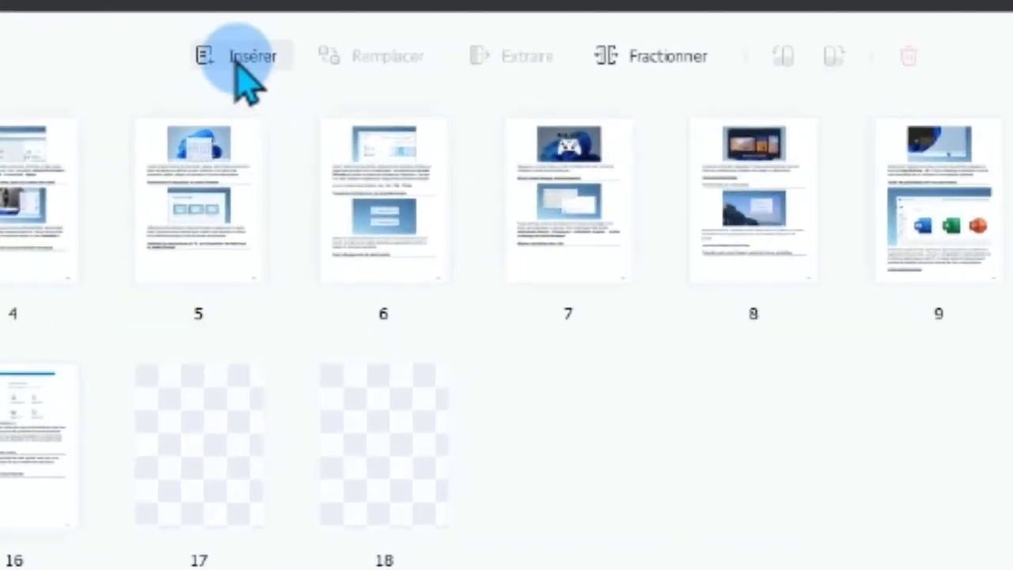
# Step: Insert a blank page at the end of the document as page 19
pyautogui.click(238, 58)
pyautogui.click(255, 111)
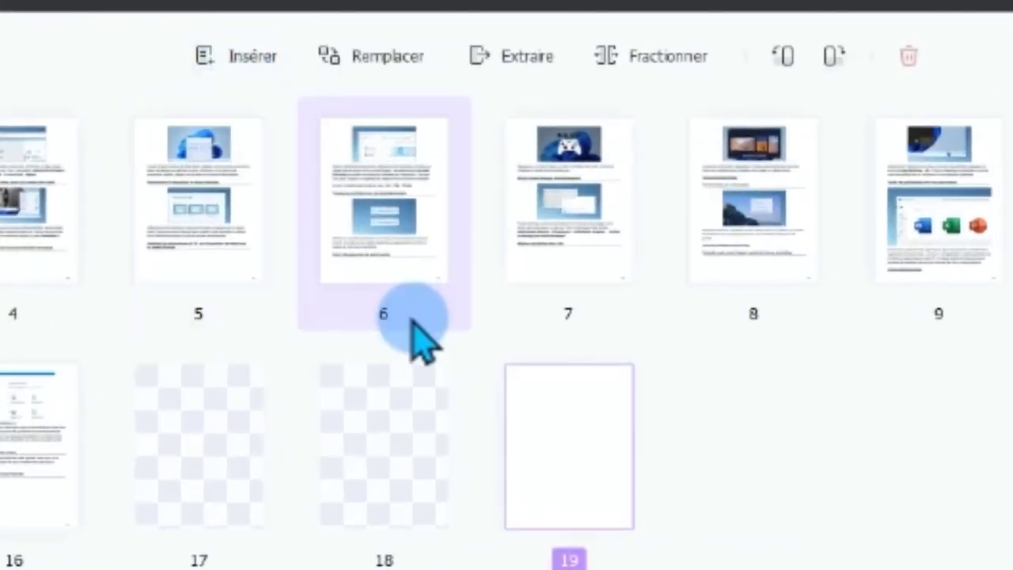
pyautogui.click(578, 483)
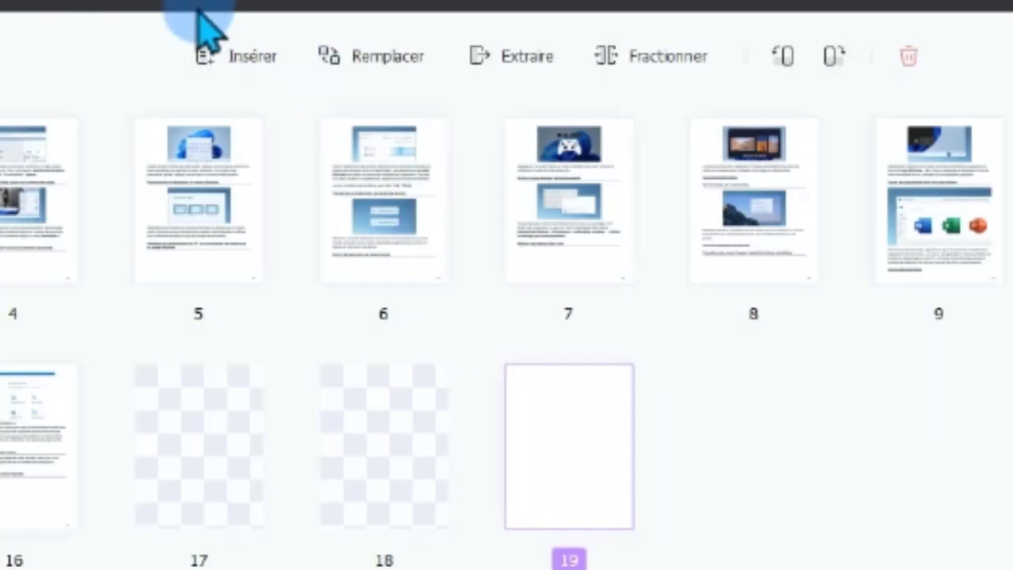
# Step: Insert the pages of a PDF file from the Bureau > PDF folder at the end of the document and clear the page selection
pyautogui.click(242, 60)
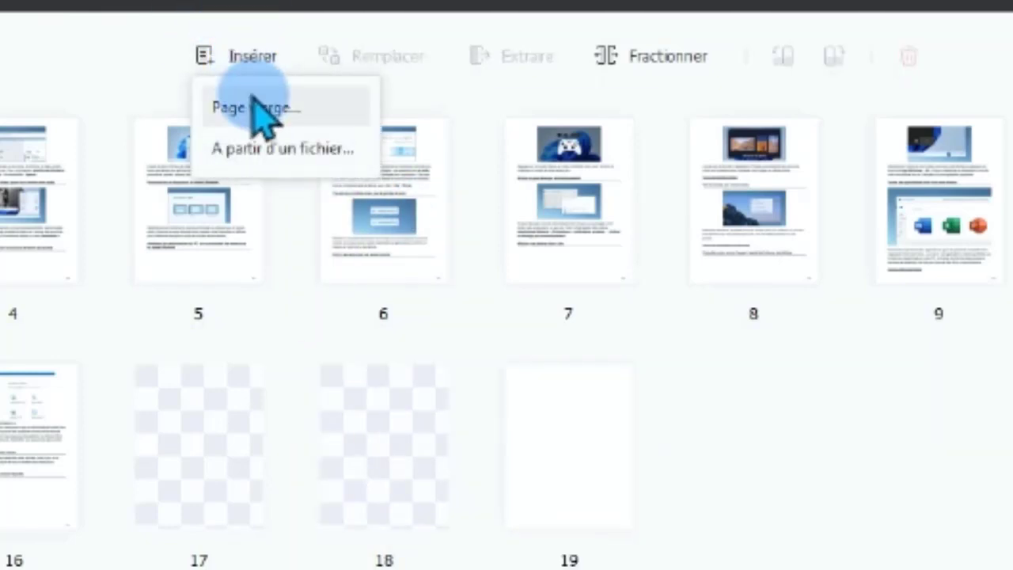
pyautogui.click(268, 152)
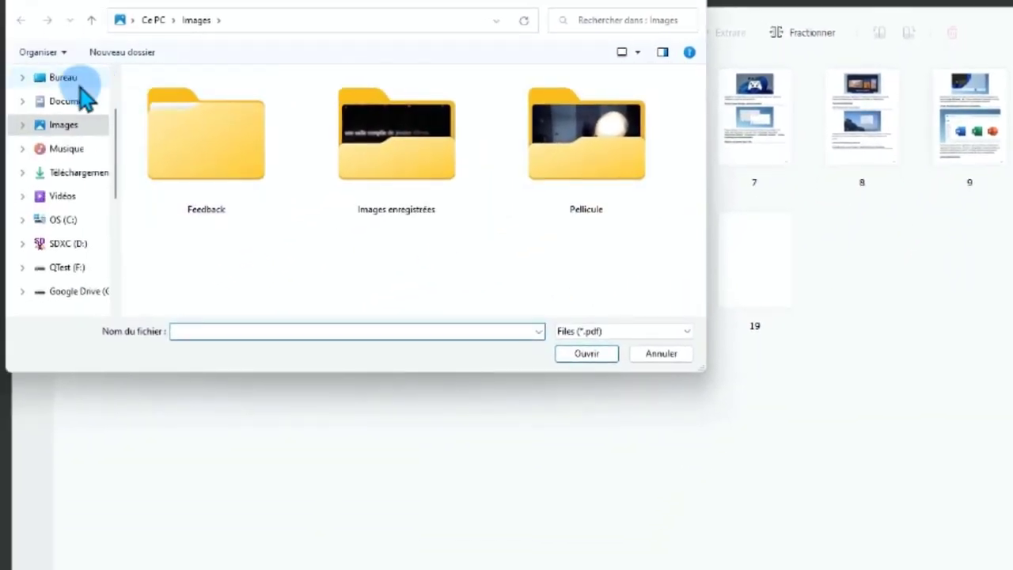
pyautogui.click(69, 79)
pyautogui.doubleClick(336, 111)
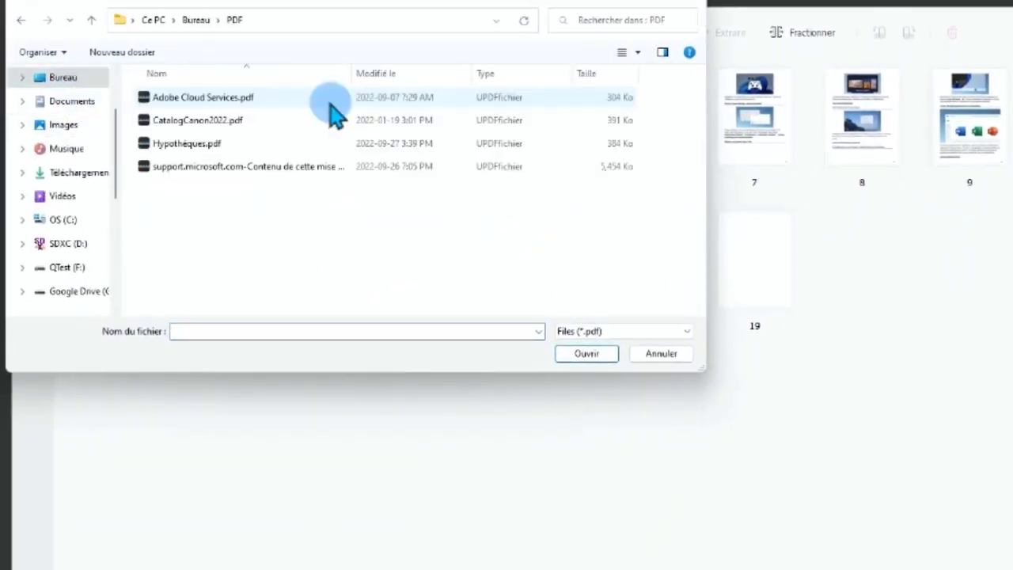
pyautogui.click(207, 131)
pyautogui.click(587, 353)
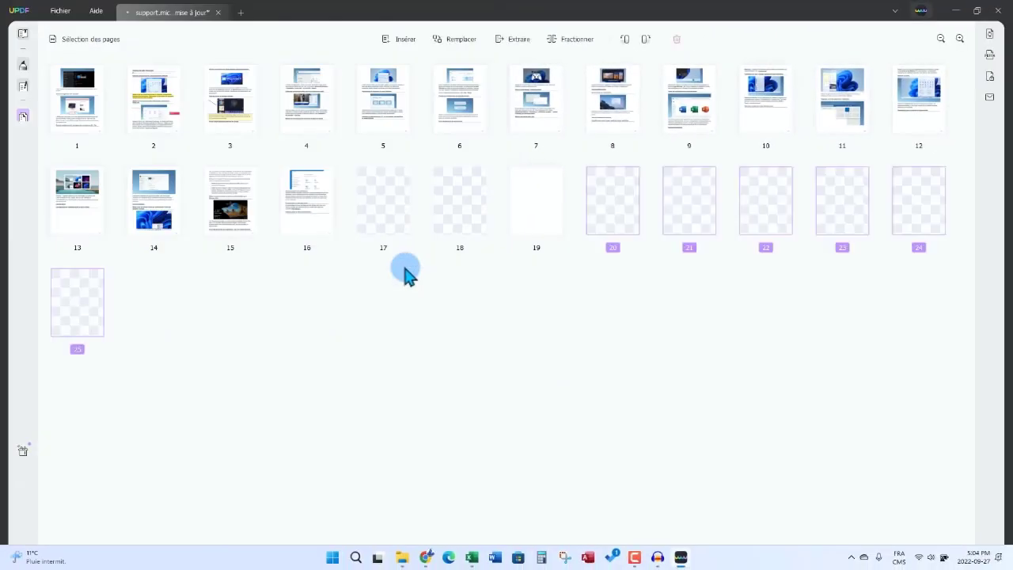
pyautogui.click(610, 288)
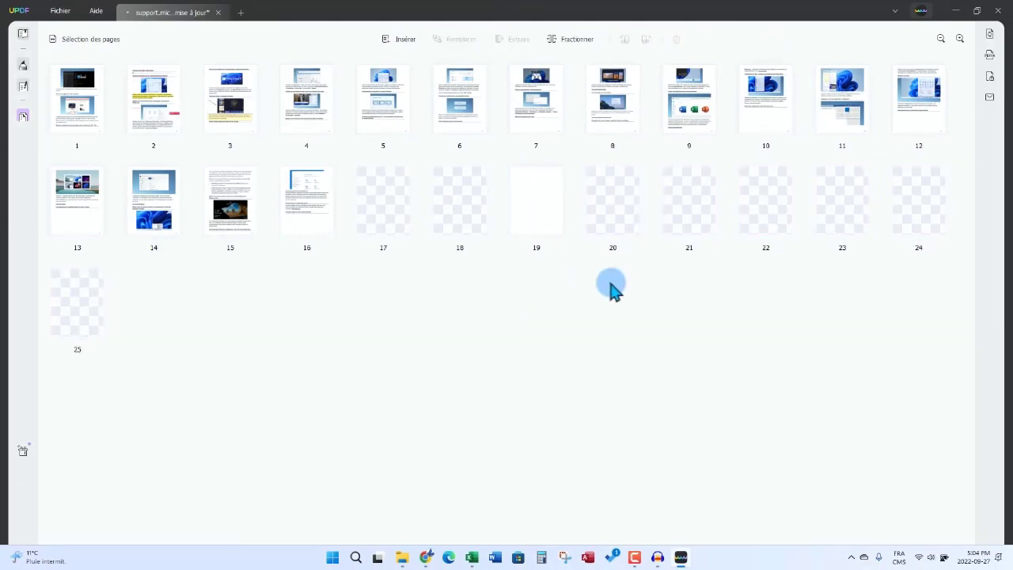
# Step: Open page 20 from the page thumbnails and look through the document's inserted and original pages
pyautogui.doubleClick(606, 206)
pyautogui.scroll(-5, 449, 111)
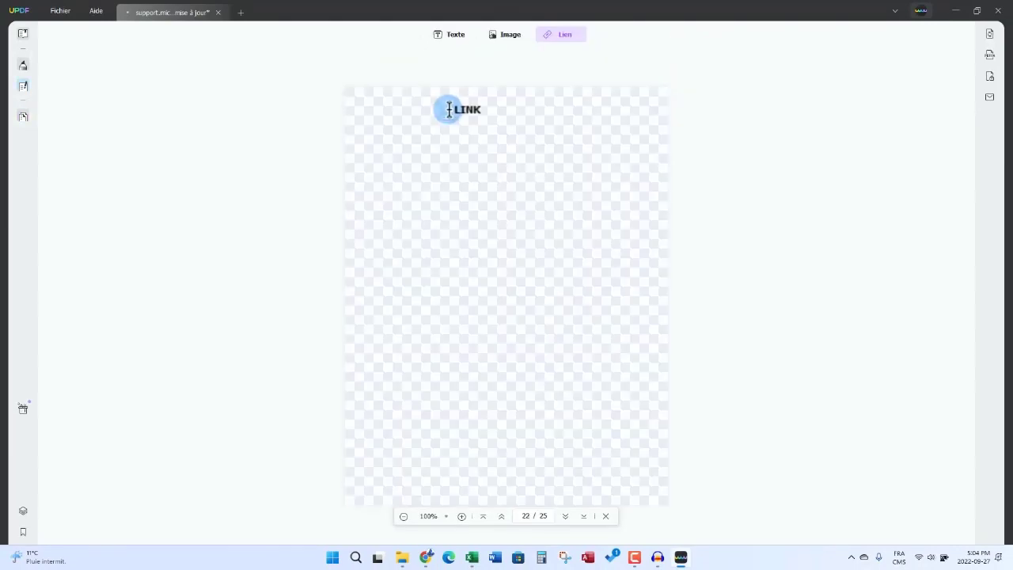
pyautogui.scroll(15, 449, 111)
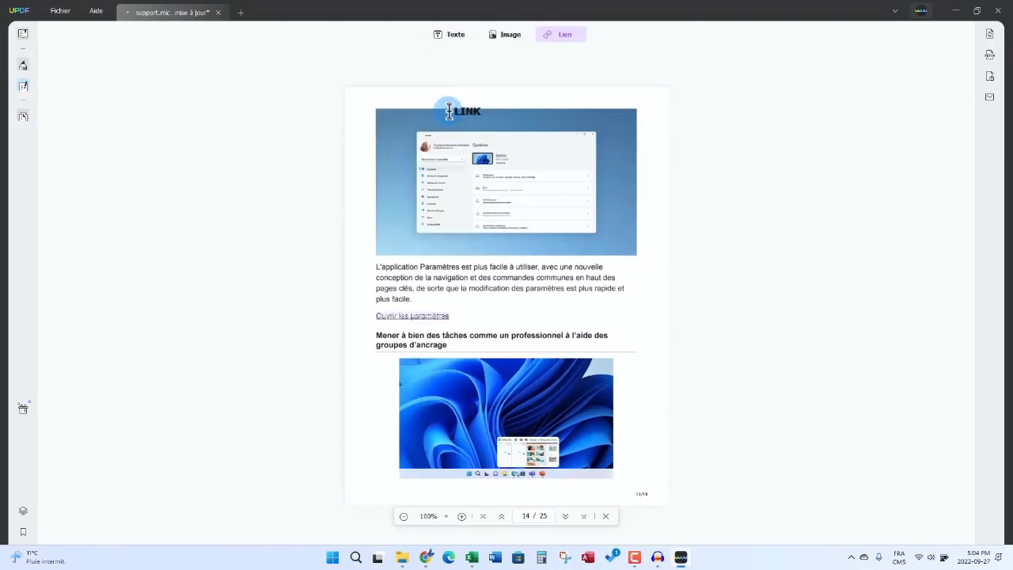
pyautogui.scroll(-14, 449, 111)
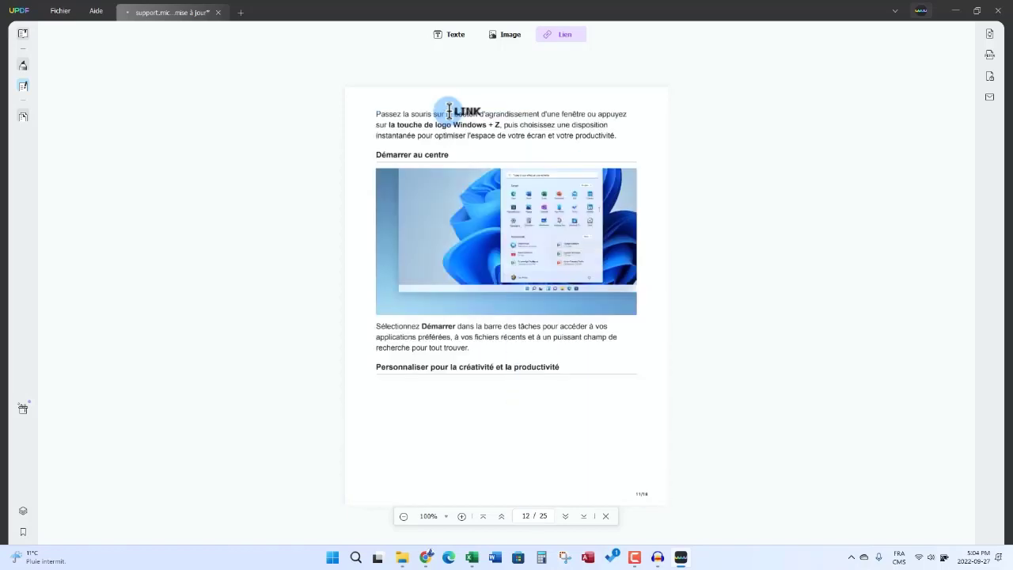
pyautogui.scroll(-3, 449, 111)
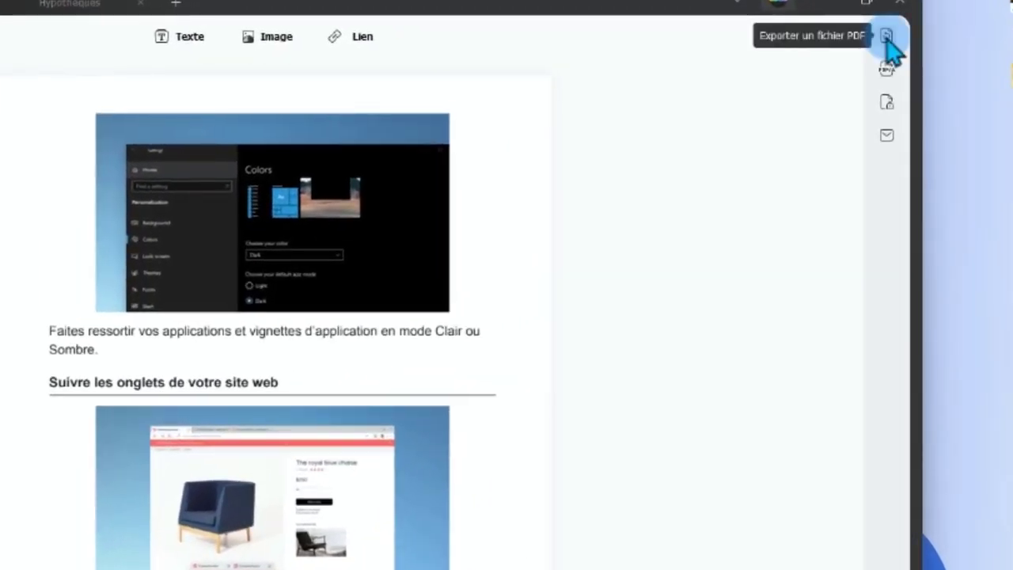
# Step: Set up an export of the PDF to Word (.docx) with a custom range of pages 1 to 5
pyautogui.click(887, 38)
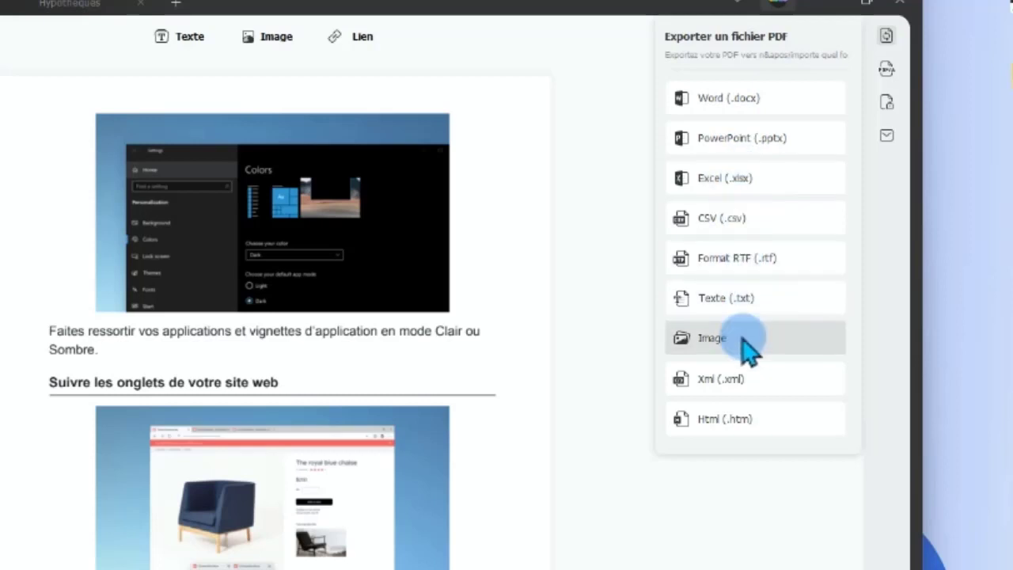
pyautogui.click(700, 103)
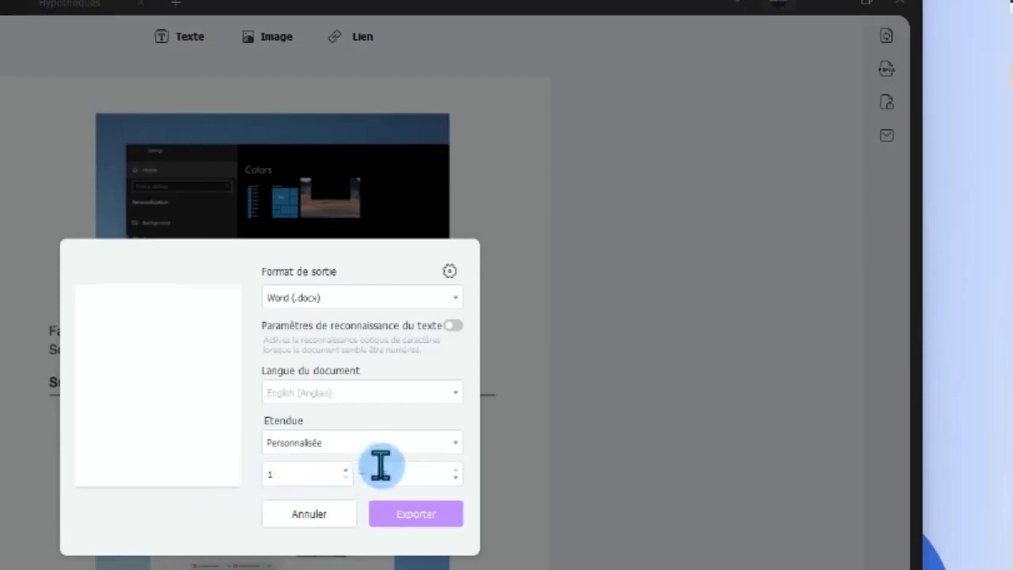
pyautogui.moveTo(399, 475); pyautogui.dragTo(364, 473)
pyautogui.write('5')
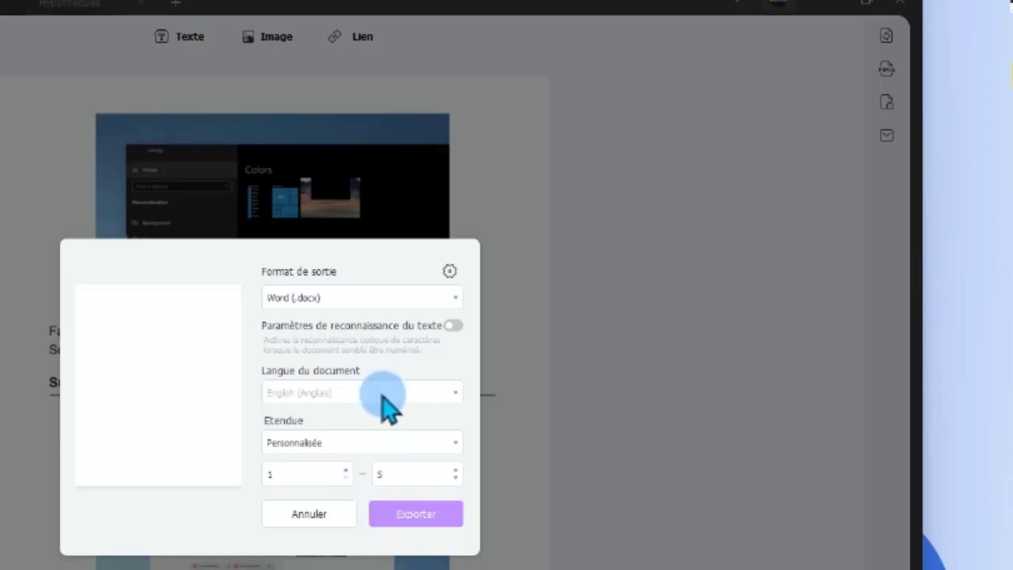
# Step: Set the export range to all pages and save the Word file in the Bureau > PDF folder under the proposed name
pyautogui.click(407, 447)
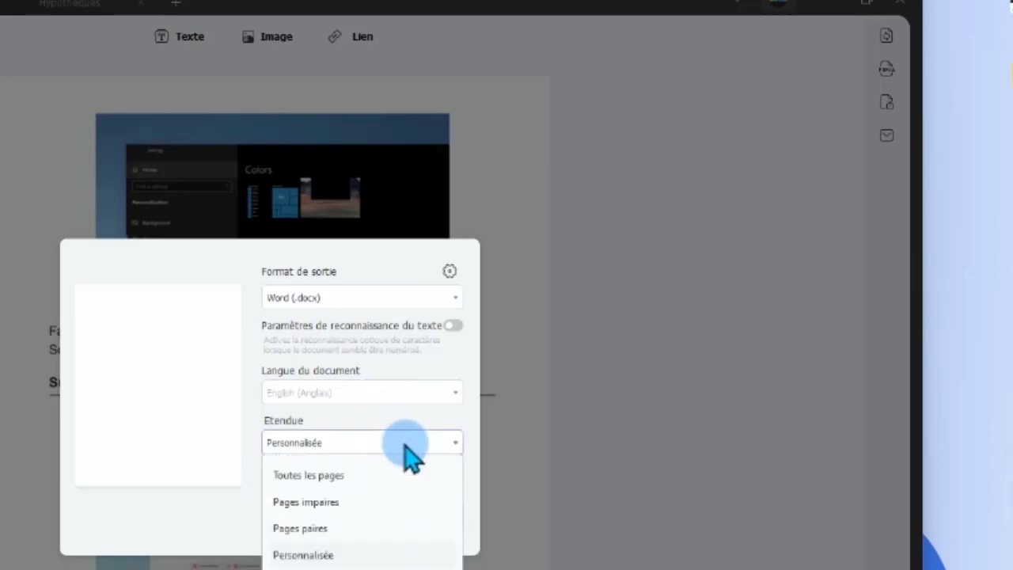
pyautogui.click(348, 477)
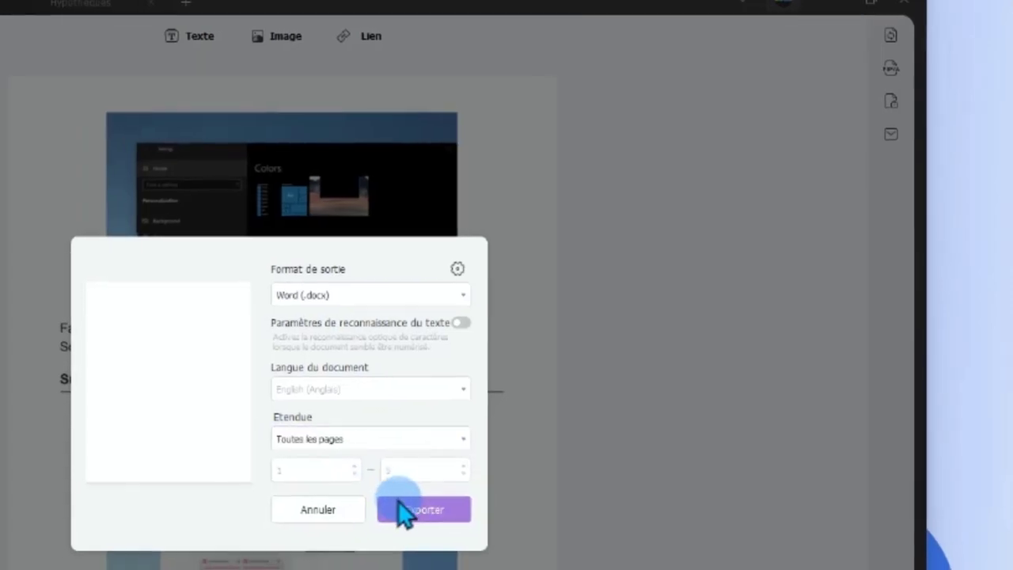
pyautogui.click(445, 495)
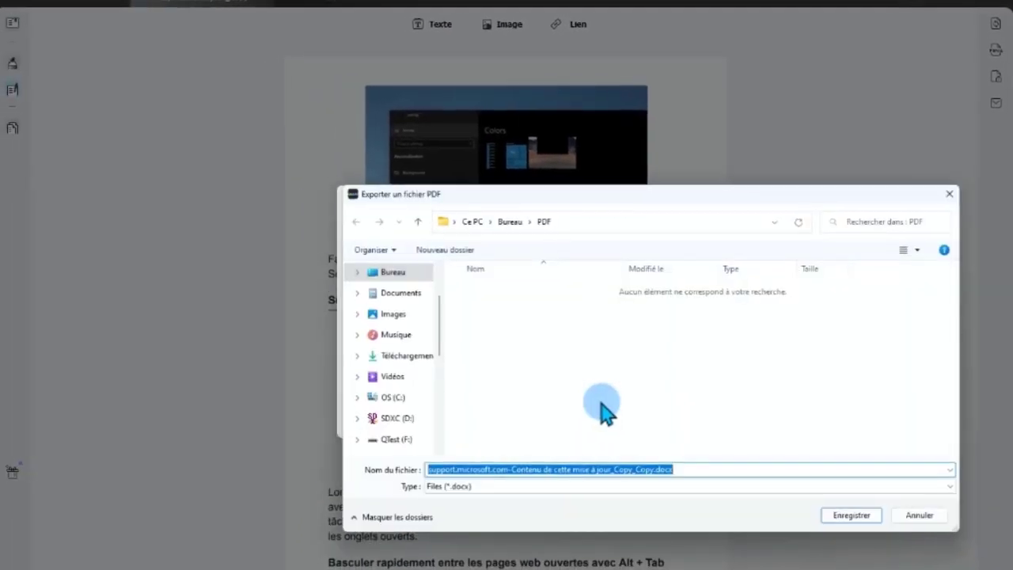
pyautogui.click(859, 516)
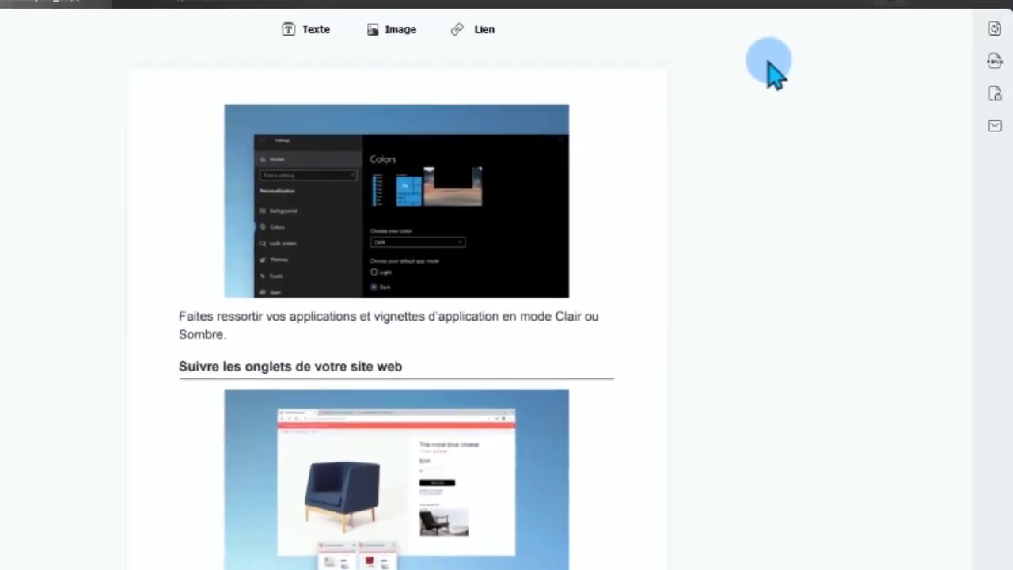
# Step: Examine the password protection settings for opening the document and for permissions, including the additional permission options, and close them without applying
pyautogui.click(994, 109)
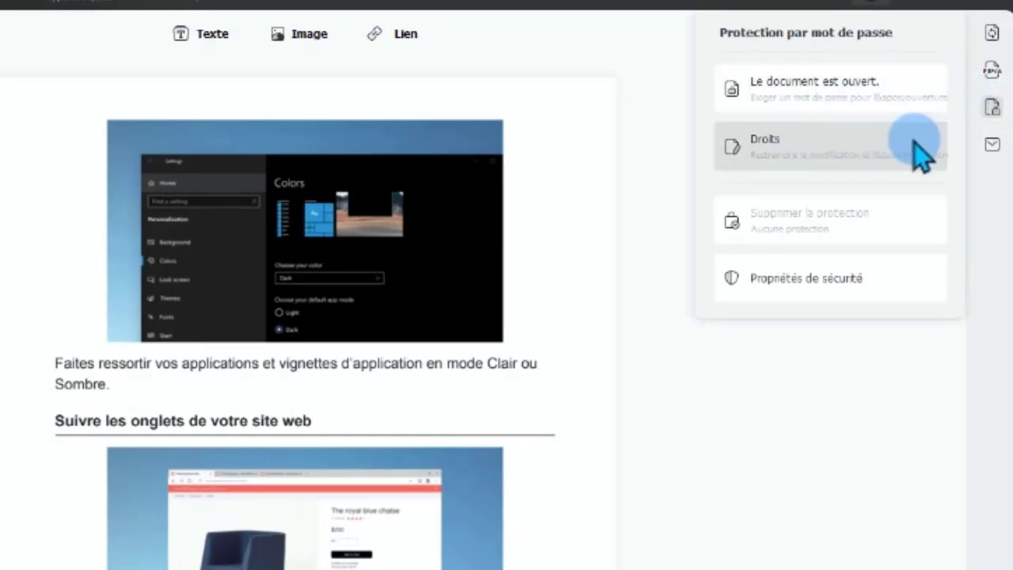
pyautogui.click(827, 82)
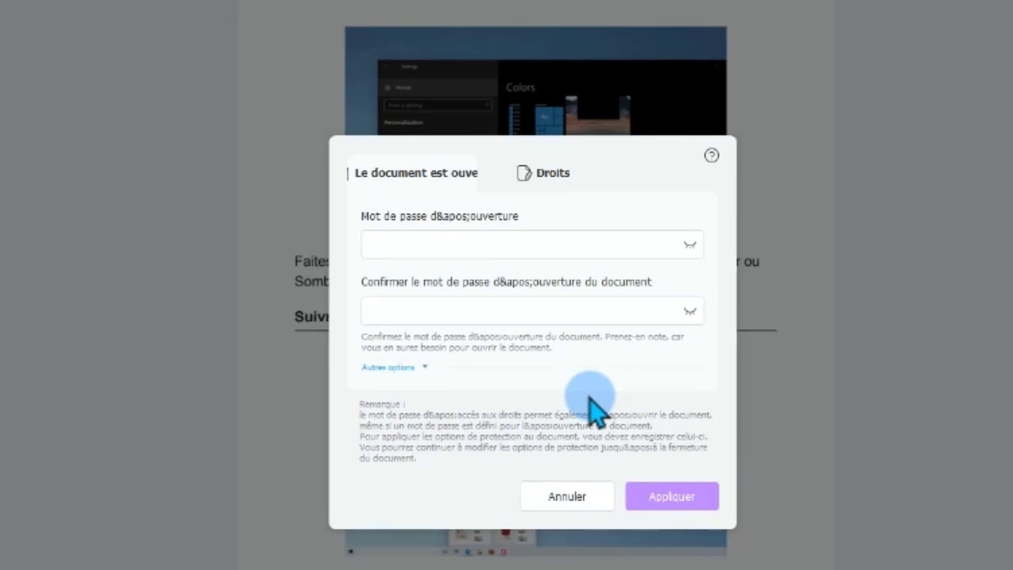
pyautogui.click(530, 180)
pyautogui.click(392, 368)
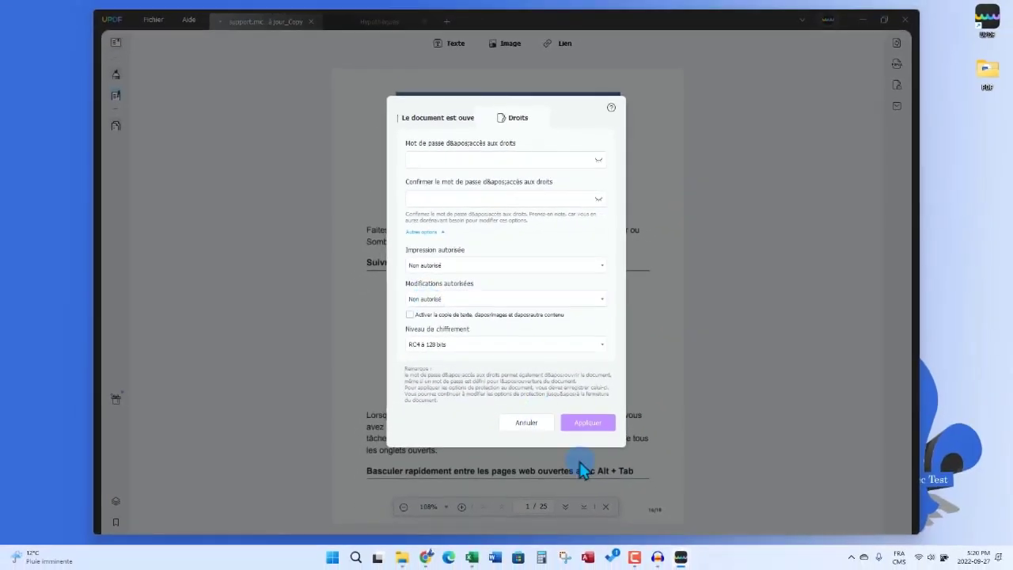
pyautogui.click(535, 459)
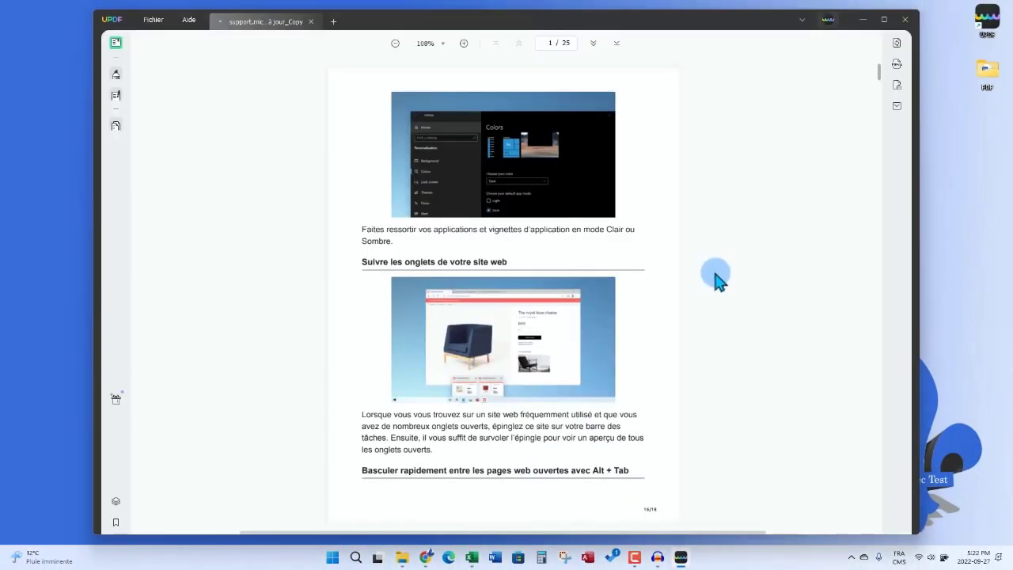